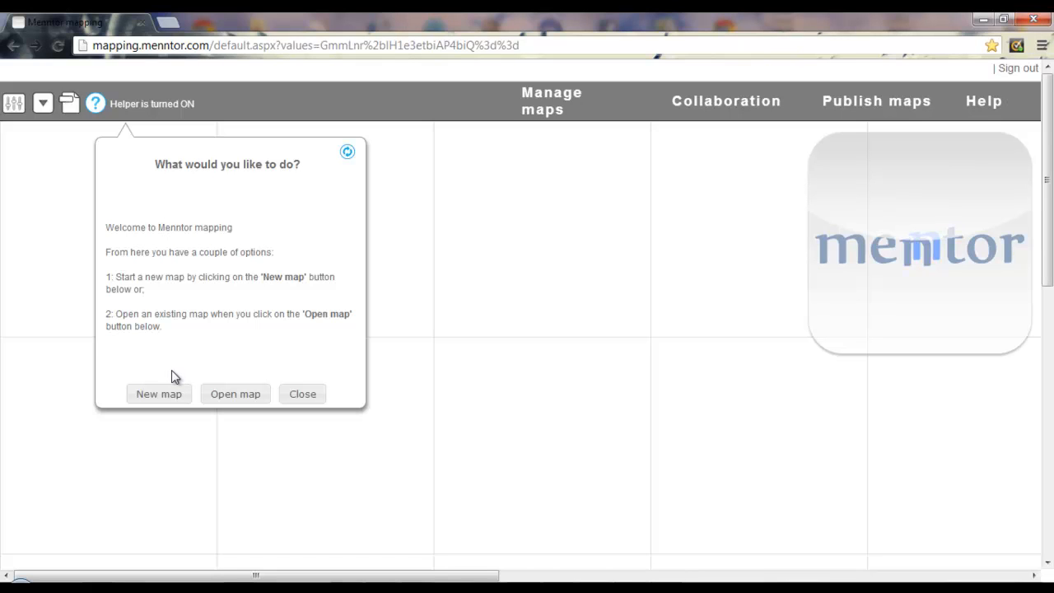
Step: Start a new map whose Service Ordered connector leads to a Define Service Scope step
{"action": "left_click", "coordinate": [157, 397]}
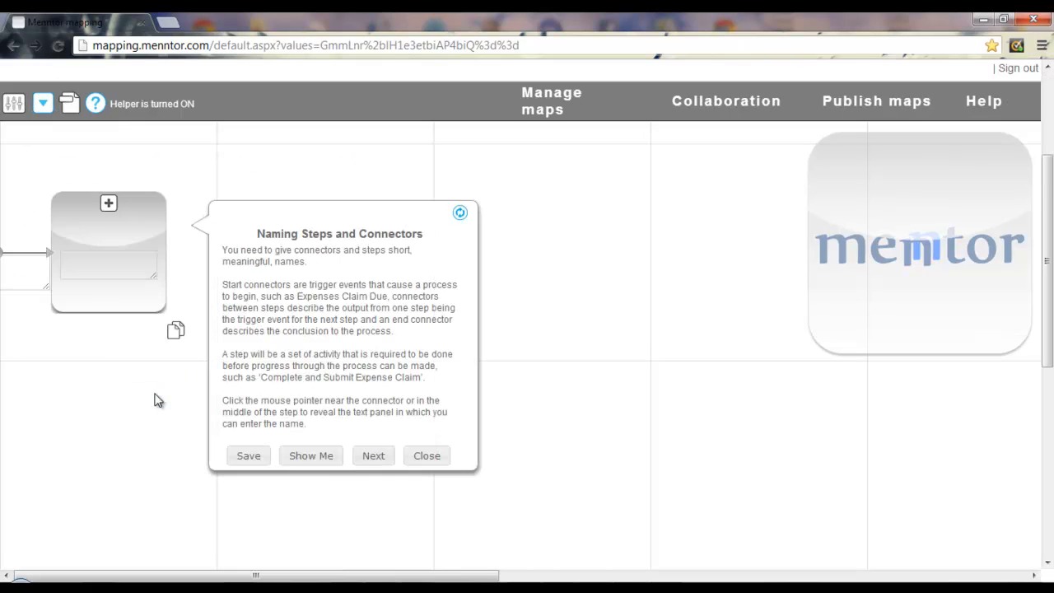
{"action": "left_click", "coordinate": [23, 265]}
{"action": "type", "text": "Service Ordered"}
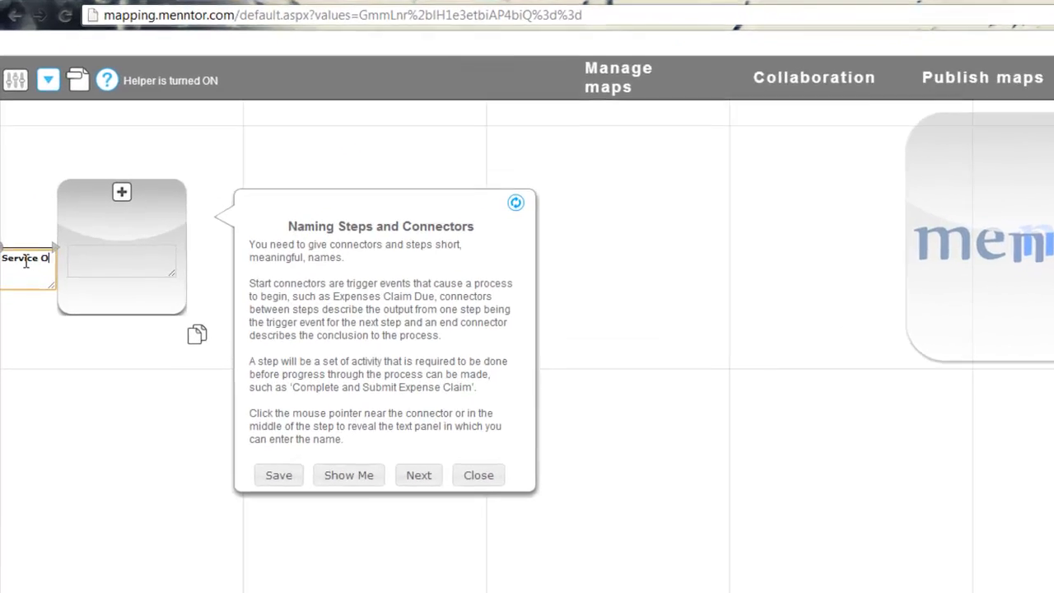
{"action": "left_click", "coordinate": [111, 263]}
{"action": "type", "text": "Define Service Scope"}
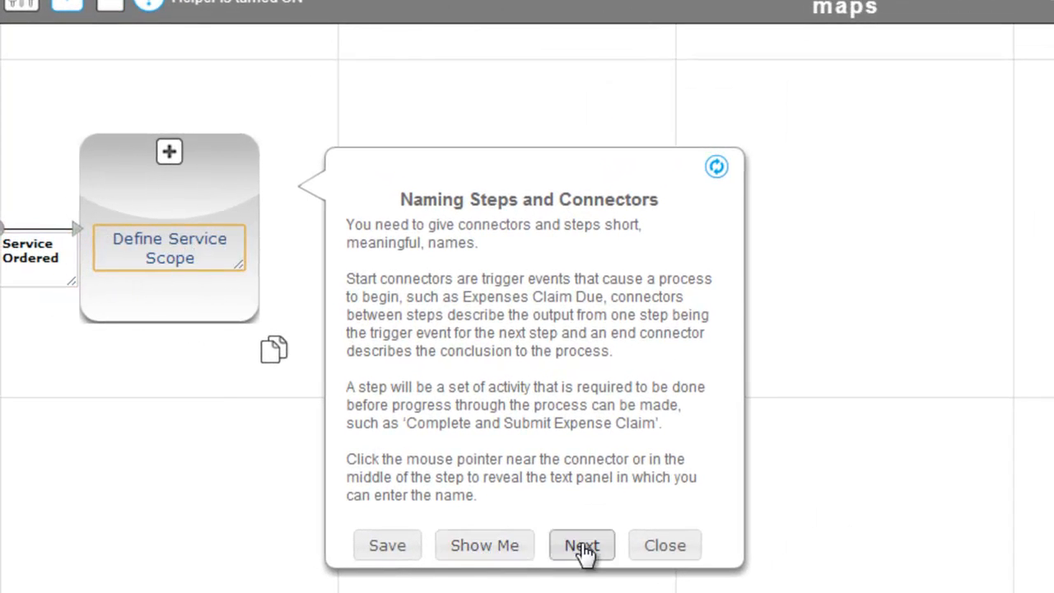
{"action": "left_click", "coordinate": [582, 547]}
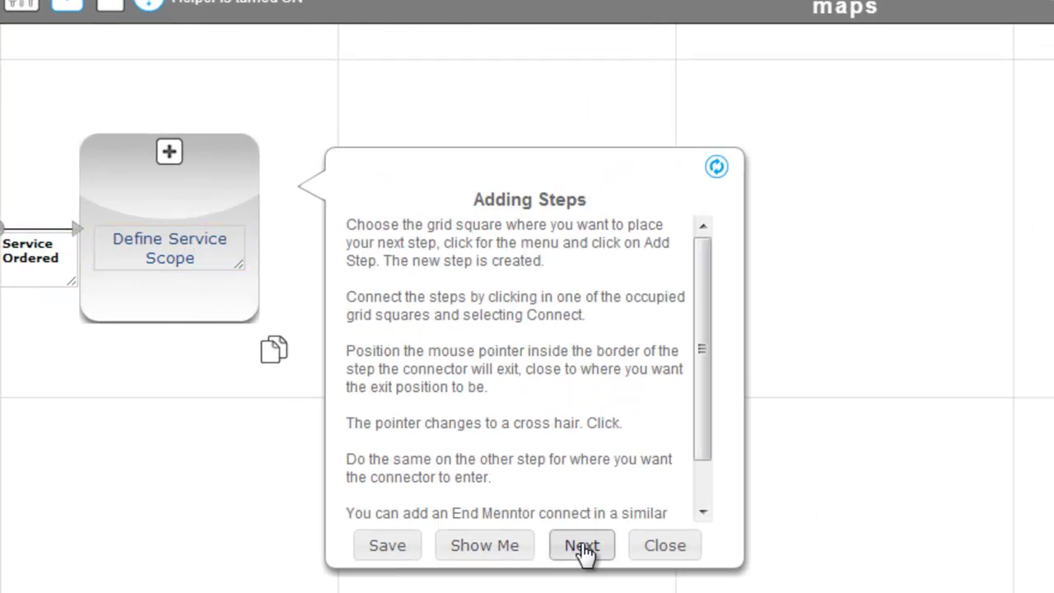
{"action": "left_click", "coordinate": [486, 550]}
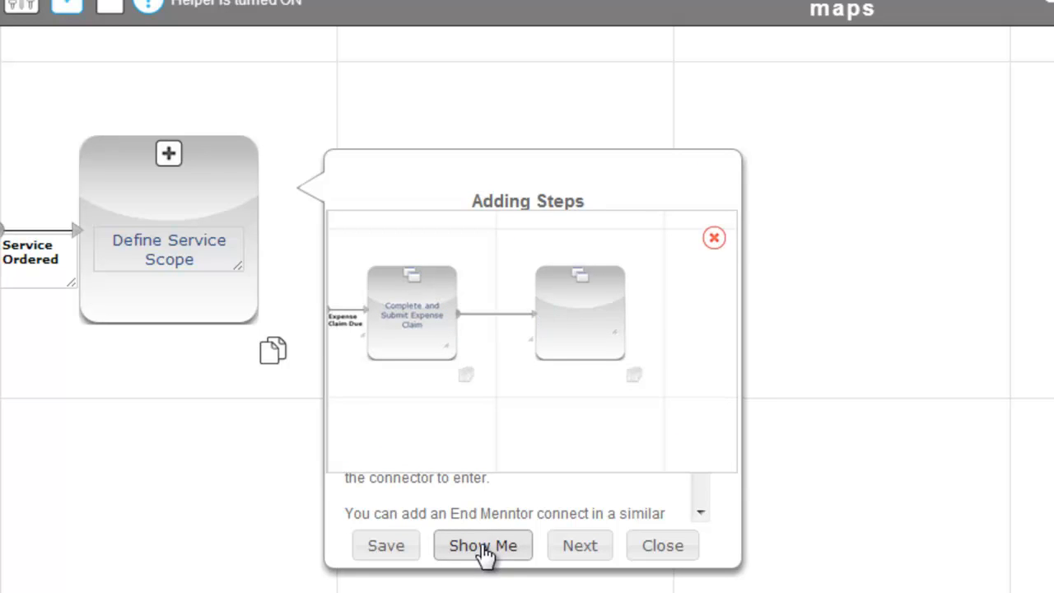
{"action": "left_click", "coordinate": [656, 542]}
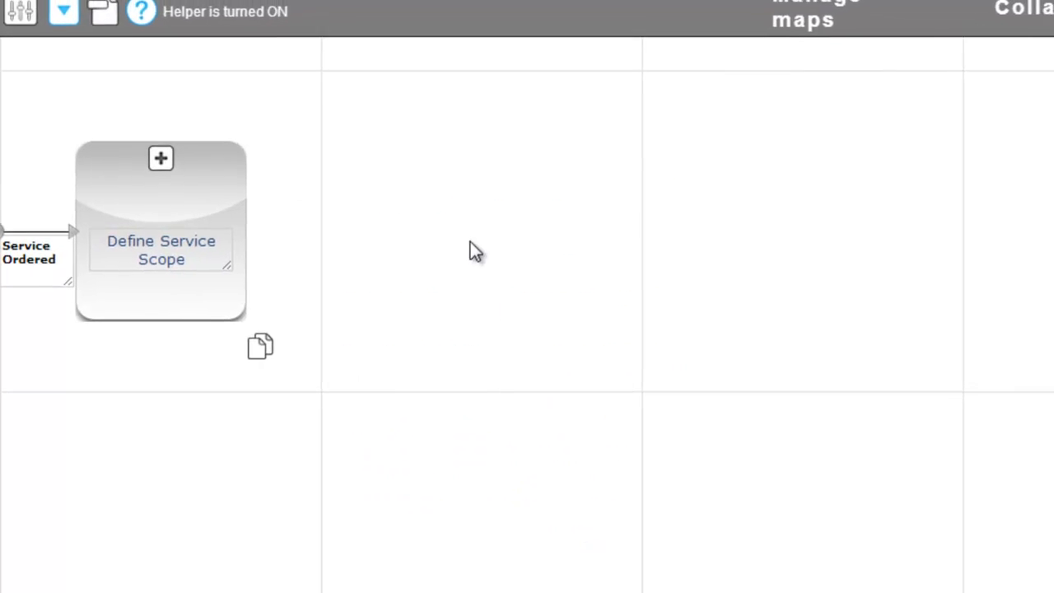
Step: Add a Review and Agree Scope step linked from Define Service Scope by a Service Scoped connector
{"action": "left_click", "coordinate": [490, 249]}
{"action": "left_click", "coordinate": [576, 233]}
{"action": "left_click", "coordinate": [317, 285]}
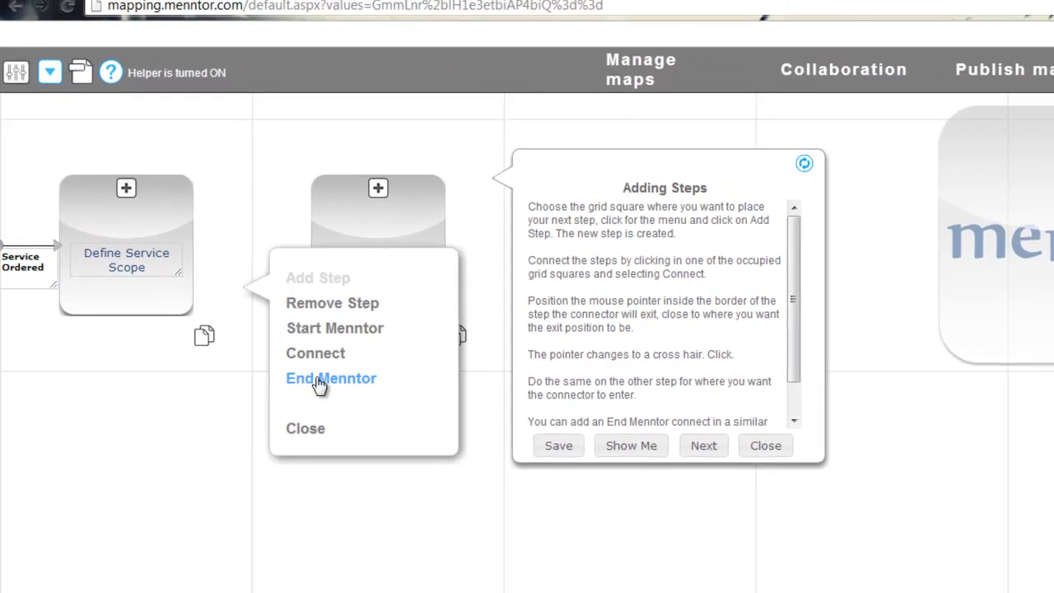
{"action": "left_click", "coordinate": [315, 353]}
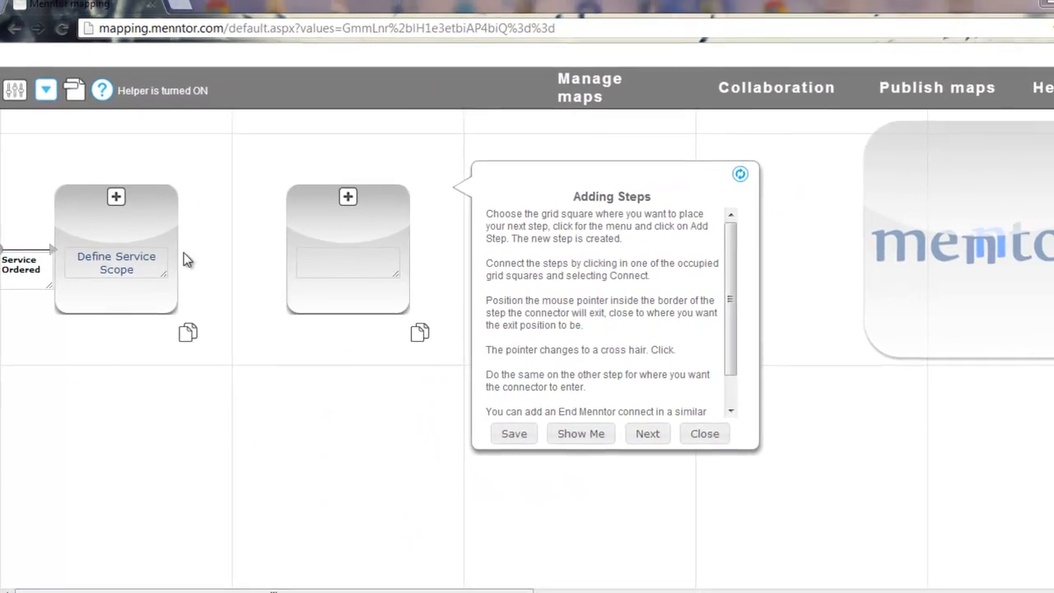
{"action": "left_click", "coordinate": [194, 241]}
{"action": "left_click", "coordinate": [313, 239]}
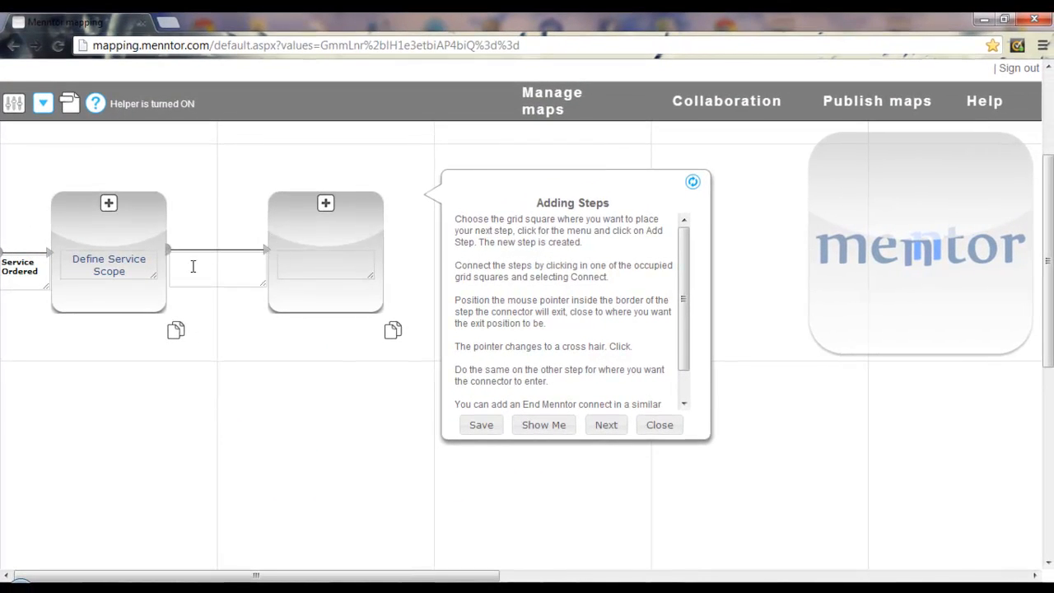
{"action": "left_click", "coordinate": [186, 263]}
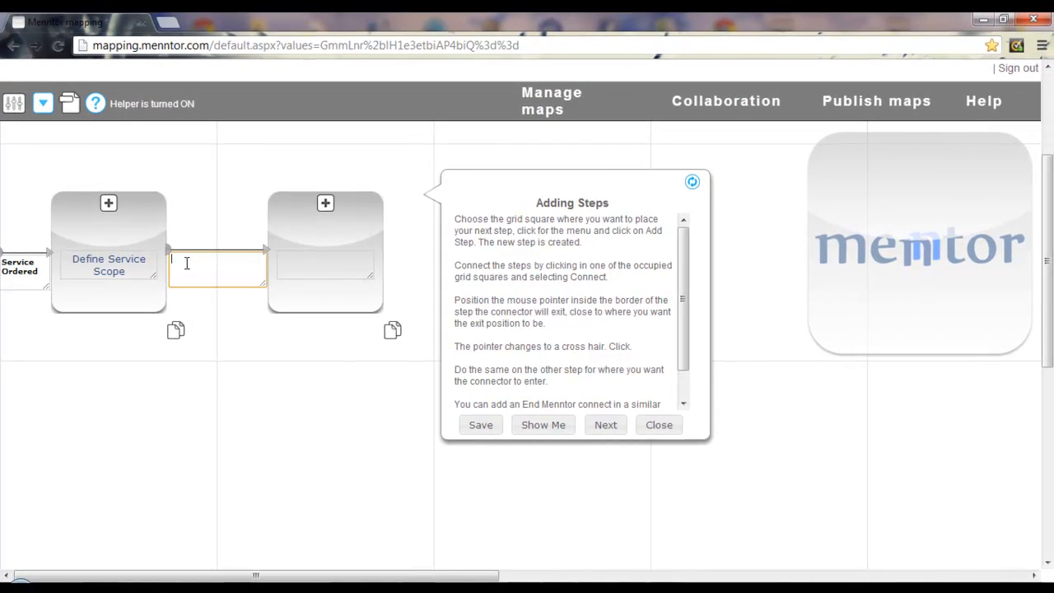
{"action": "left_click", "coordinate": [321, 264]}
{"action": "type", "text": "Review and Agree Scope"}
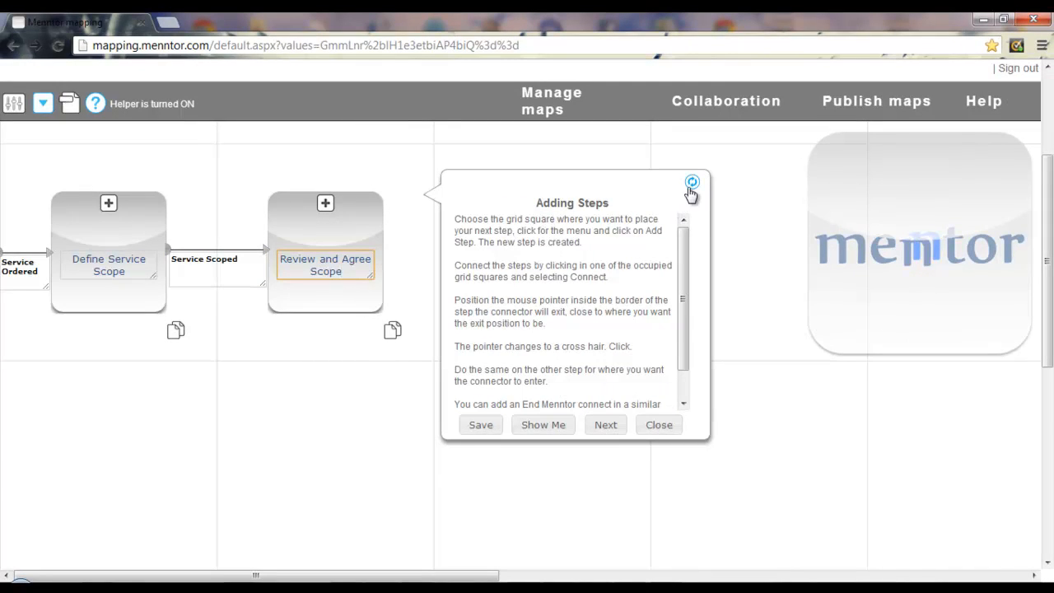
{"action": "left_click", "coordinate": [609, 426]}
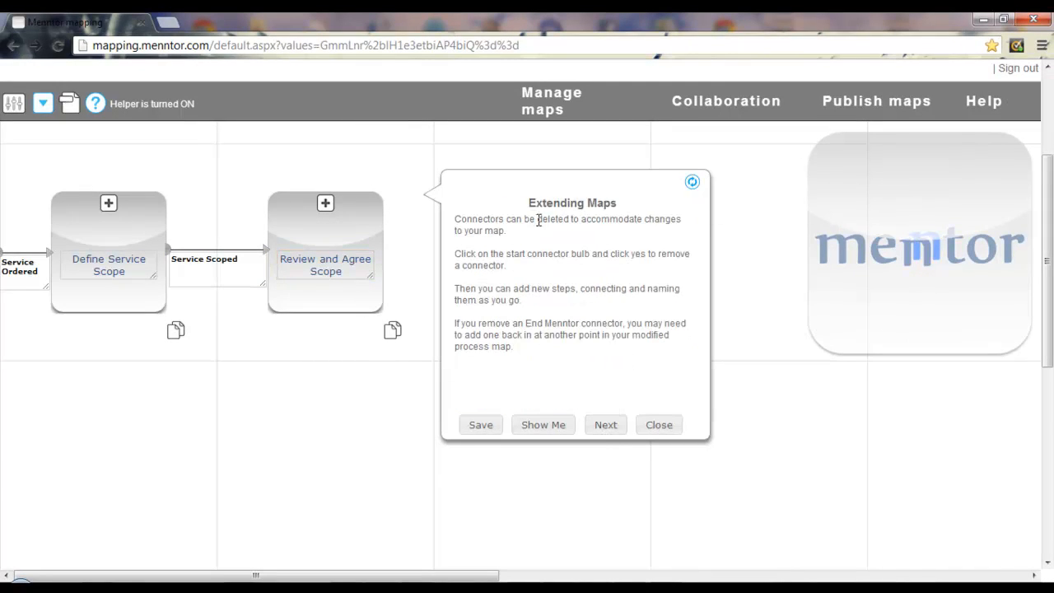
{"action": "left_click", "coordinate": [659, 425]}
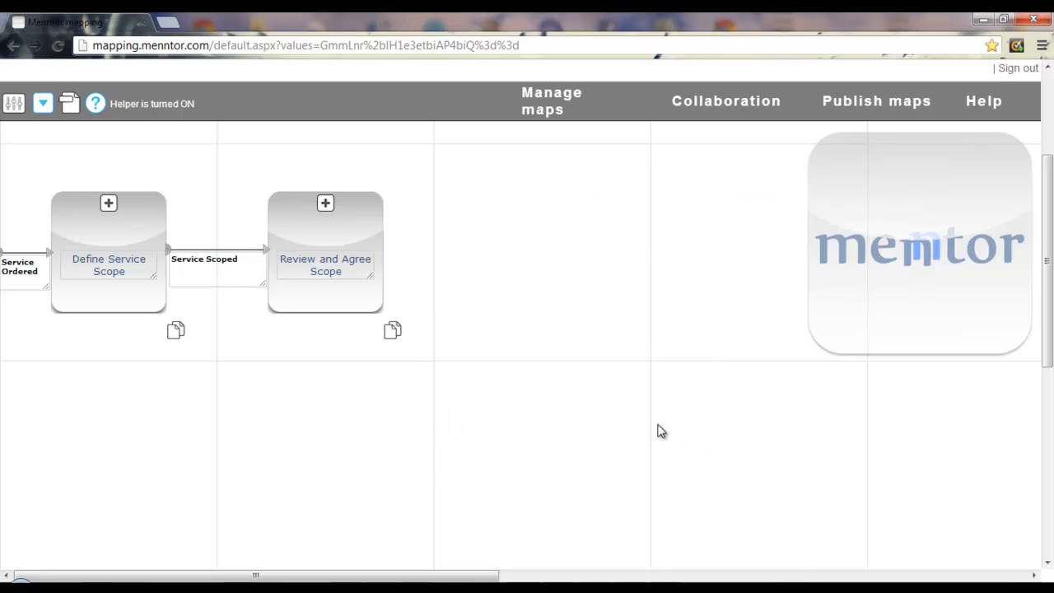
Step: Turn off the building helper and add a new step in an empty grid square
{"action": "left_click", "coordinate": [97, 104]}
{"action": "right_click", "coordinate": [540, 262]}
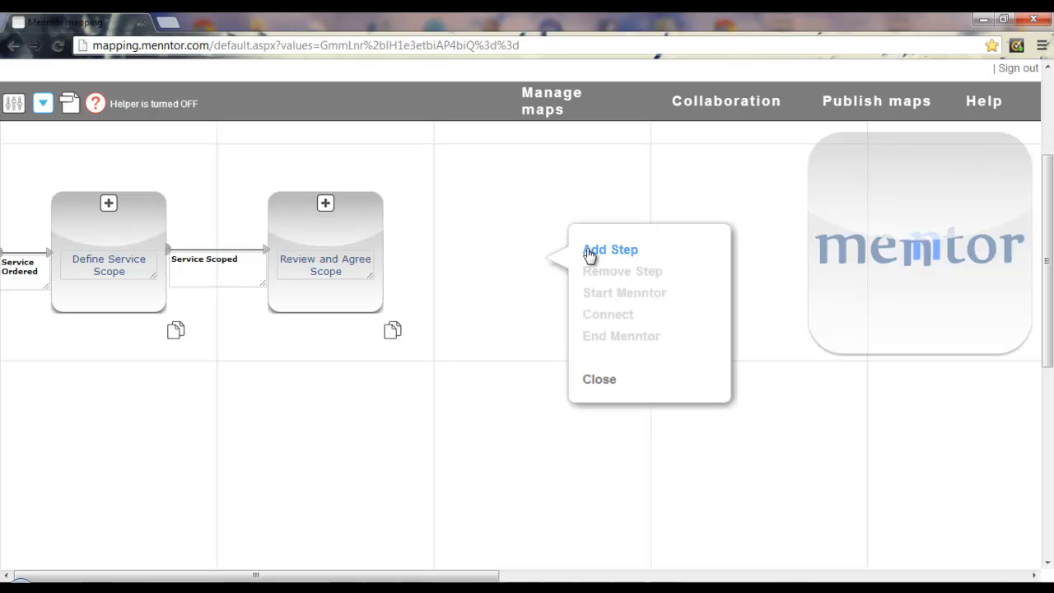
{"action": "left_click", "coordinate": [589, 251]}
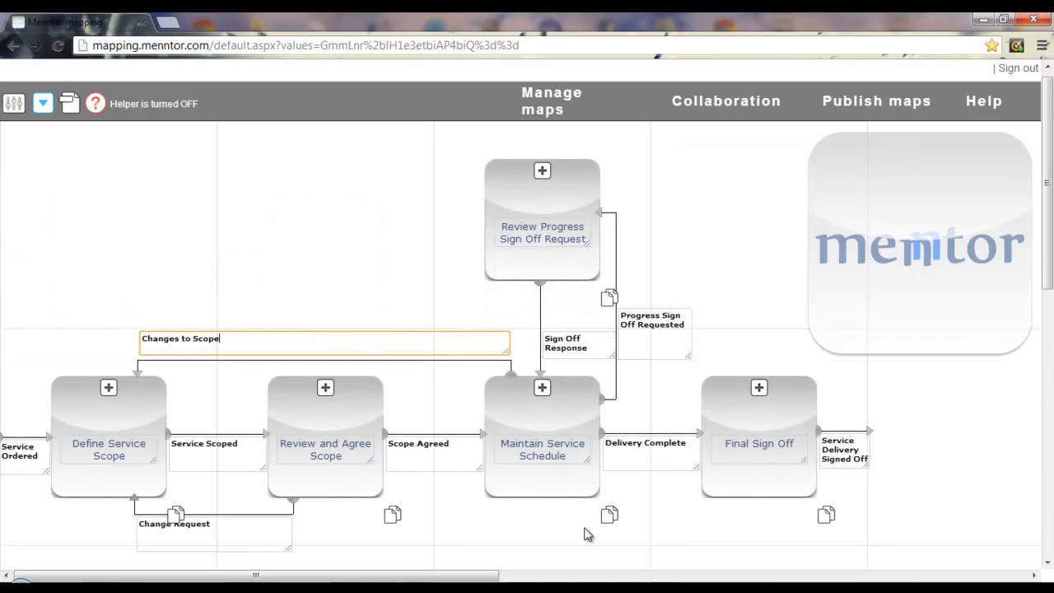
Step: Connect Final Sign Off back to Maintain Service Schedule with a Completion Queried connector
{"action": "left_click", "coordinate": [720, 535]}
{"action": "scroll", "coordinate": [1008, 449], "scroll_direction": "down", "scroll_amount": 3}
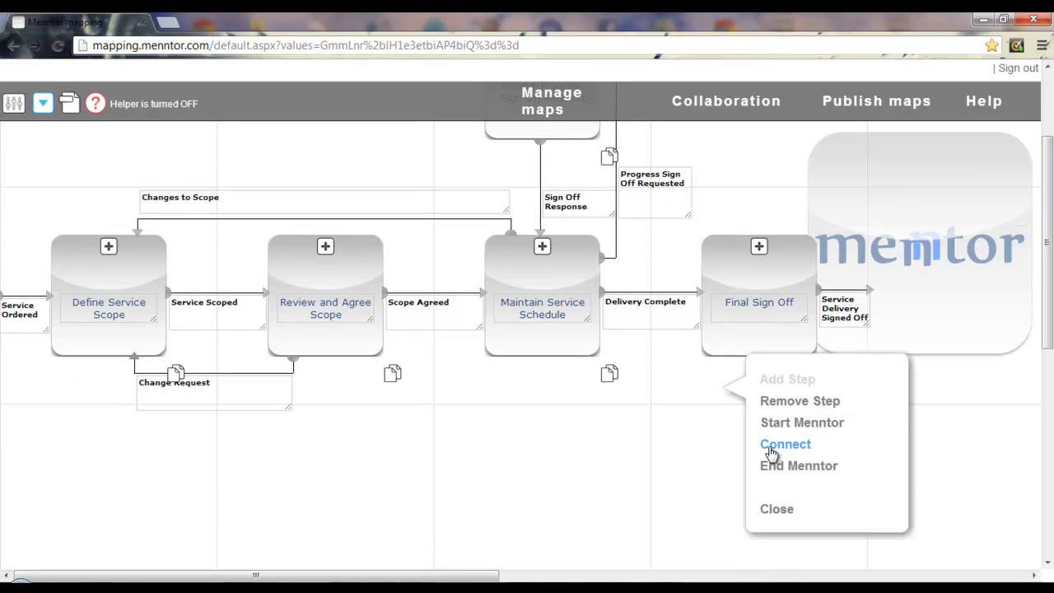
{"action": "left_click", "coordinate": [766, 453]}
{"action": "left_click", "coordinate": [574, 349]}
{"action": "left_click", "coordinate": [598, 390]}
{"action": "type", "text": "Completion Queried"}
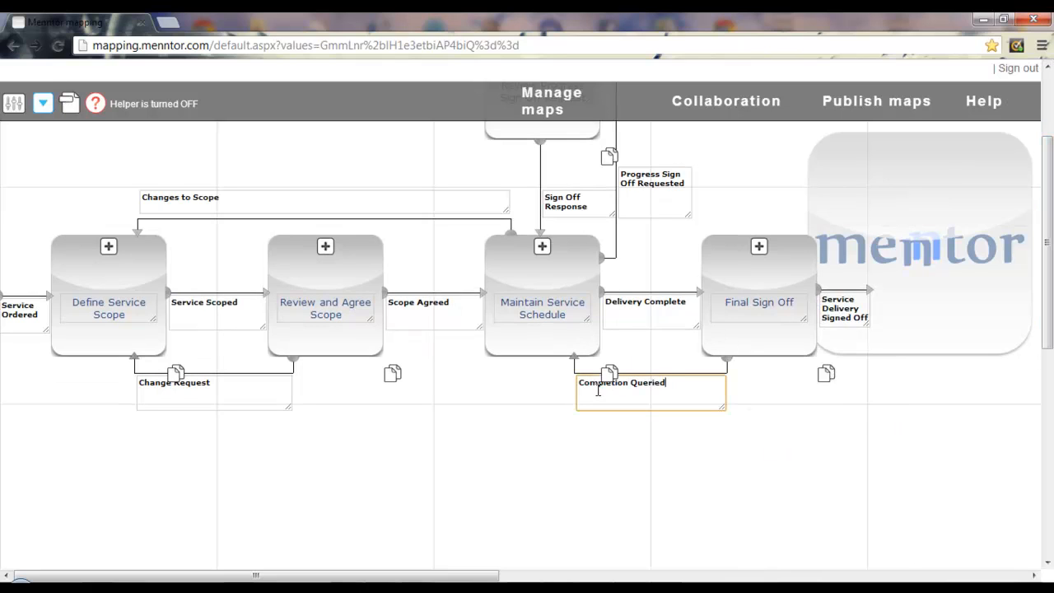
{"action": "left_click_drag", "start_coordinate": [1049, 329], "coordinate": [1050, 266]}
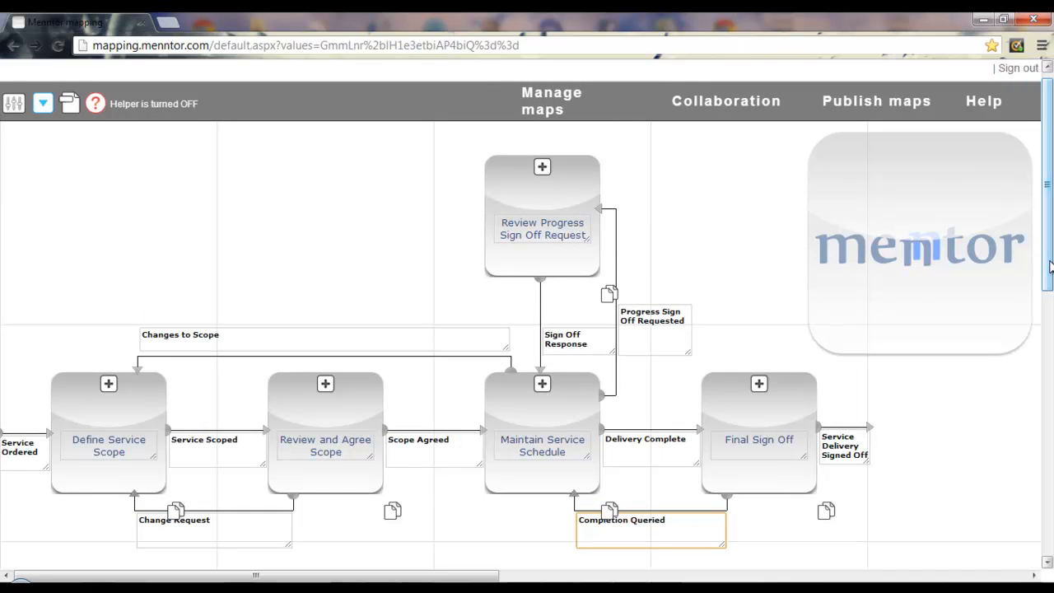
Step: Name the map 'Manage Service Delivery' and give it a short process description
{"action": "left_click", "coordinate": [540, 98]}
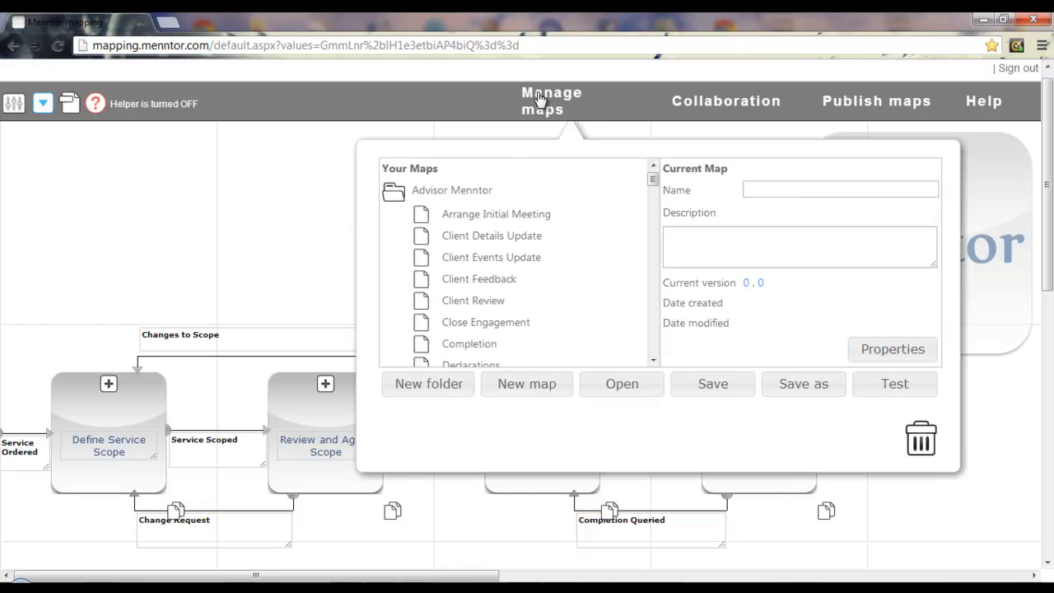
{"action": "left_click", "coordinate": [759, 188]}
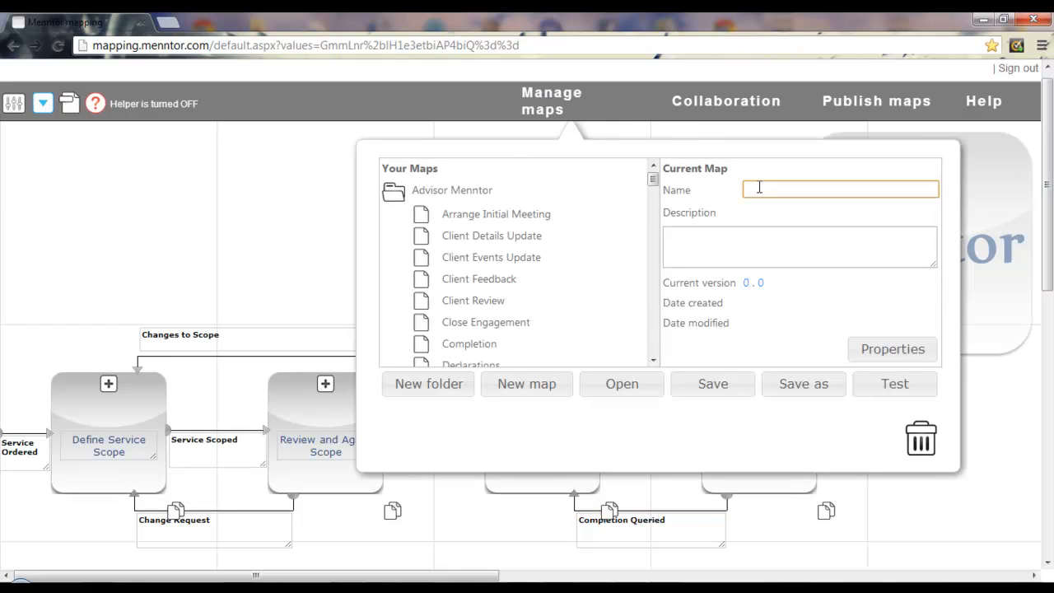
{"action": "type", "text": "Manage Service"}
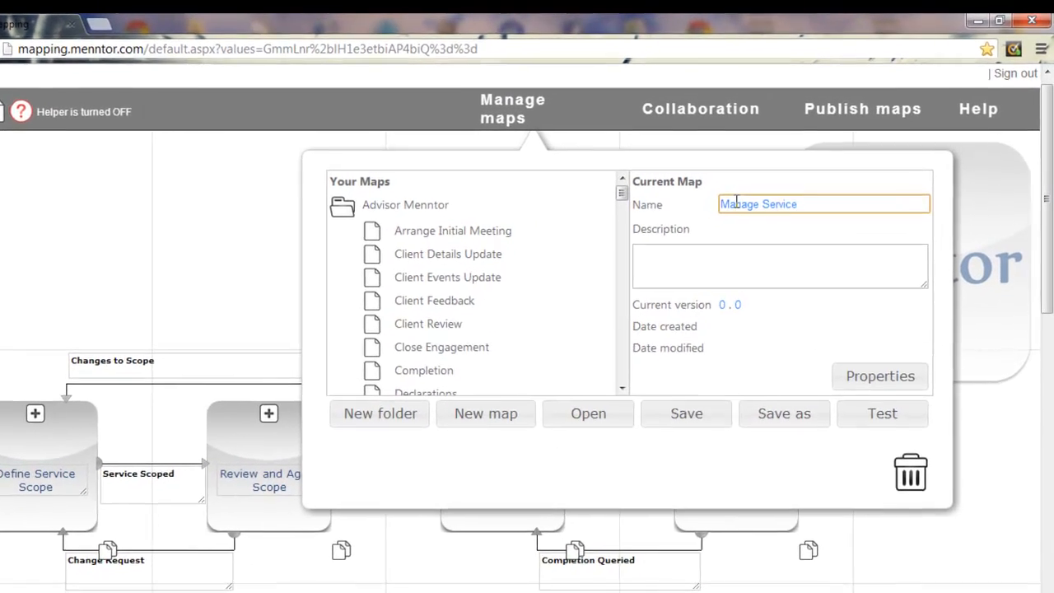
{"action": "type", "text": " Delivery"}
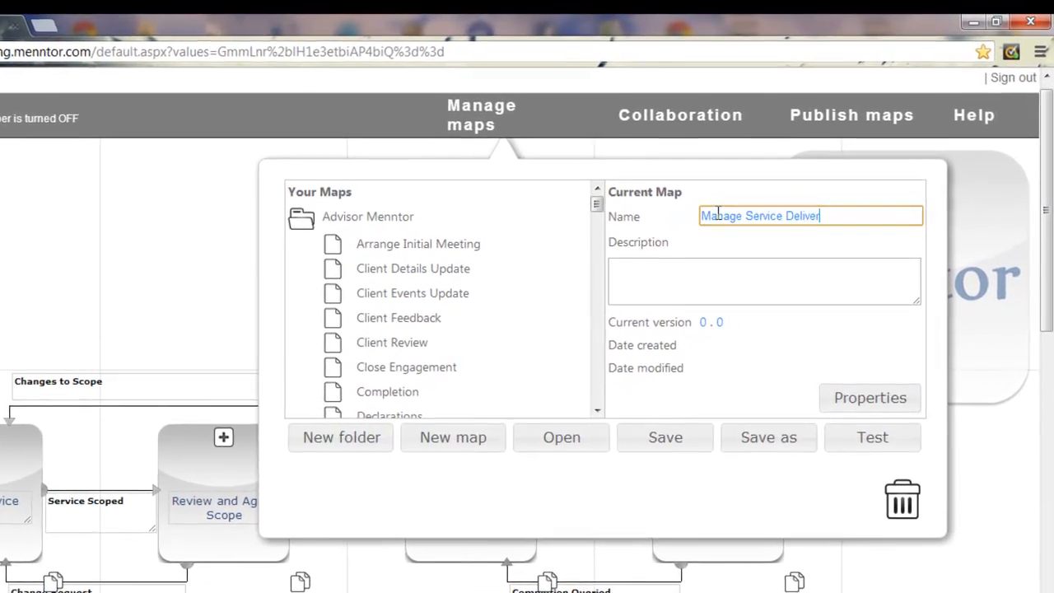
{"action": "left_click", "coordinate": [642, 259]}
{"action": "type", "text": "Process to manage on going service delivery"}
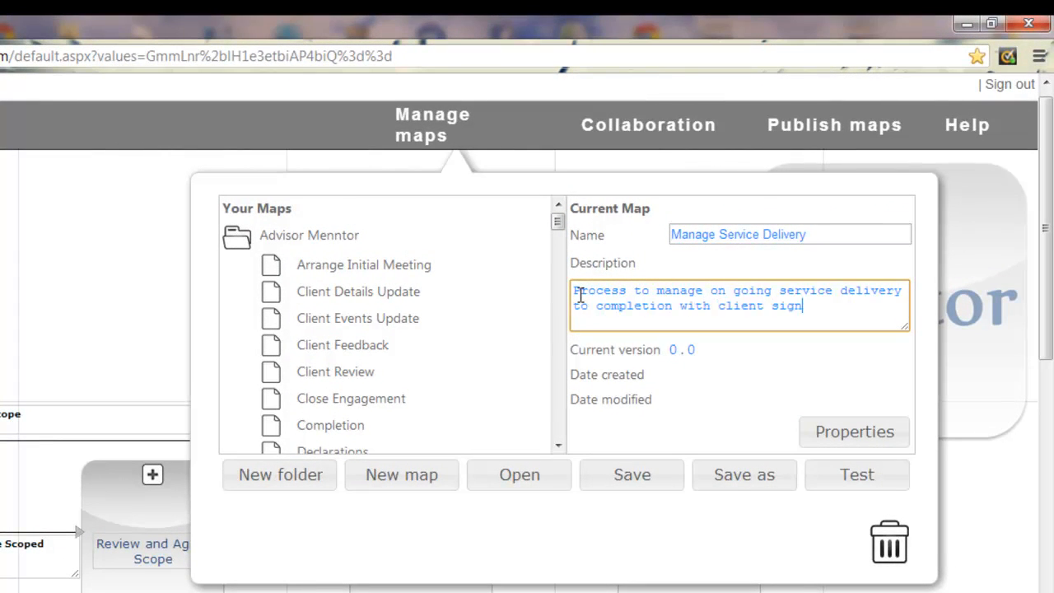
{"action": "type", "text": "ing off progress"}
{"action": "left_click_drag", "start_coordinate": [559, 220], "coordinate": [557, 263]}
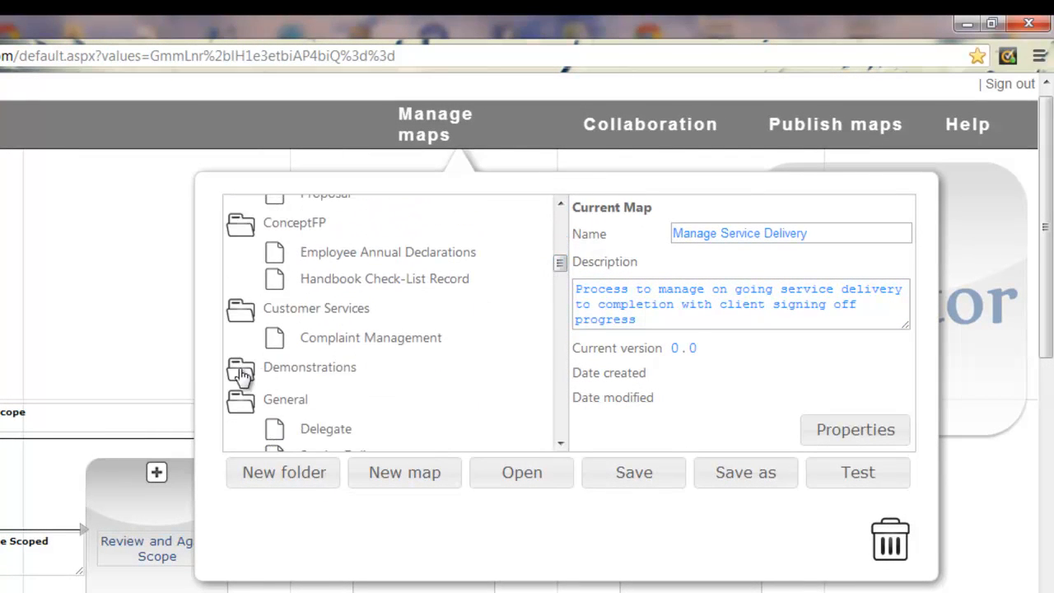
Step: Set the map type to Demonstration and save the map in the Demonstrations folder
{"action": "left_click", "coordinate": [859, 430]}
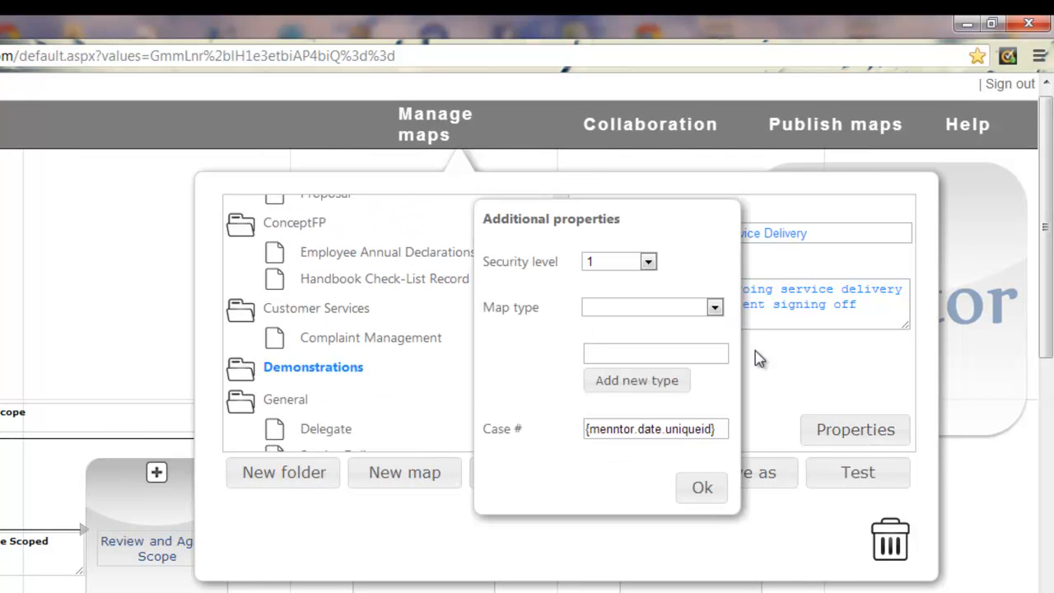
{"action": "left_click", "coordinate": [715, 308]}
{"action": "left_click", "coordinate": [626, 370]}
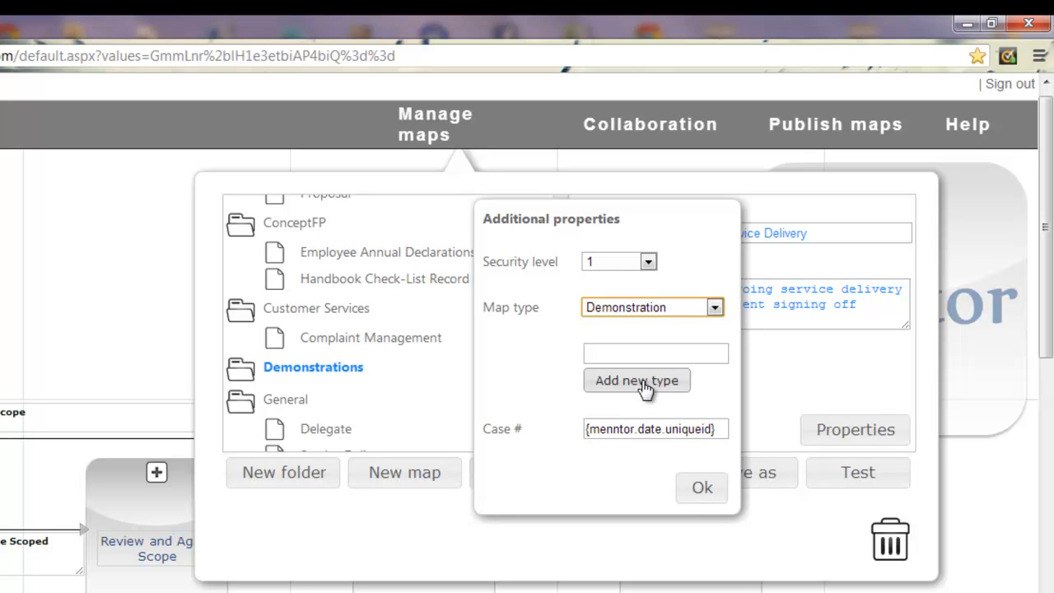
{"action": "left_click", "coordinate": [701, 489]}
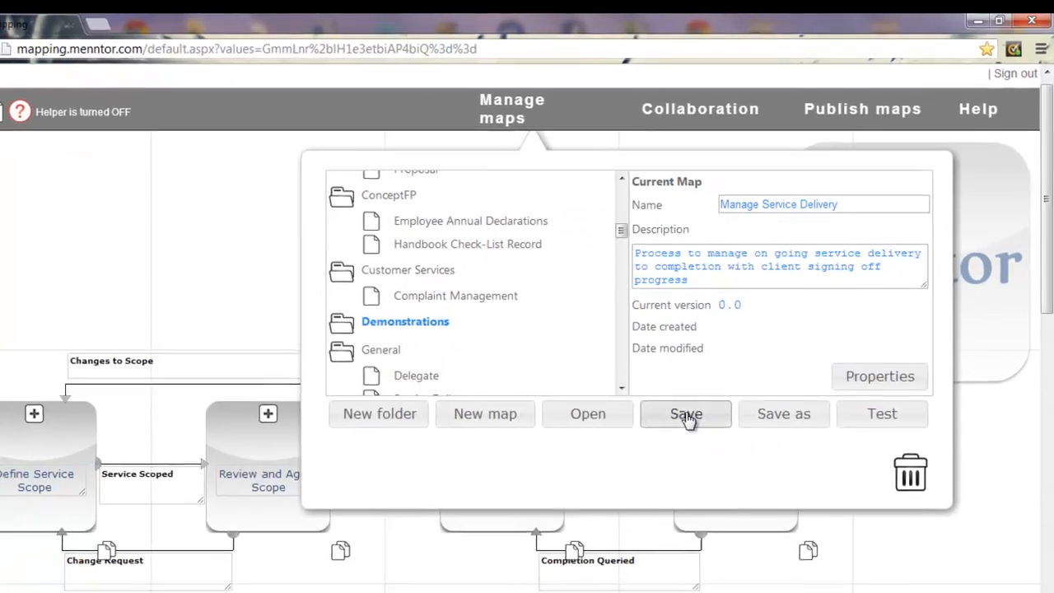
{"action": "left_click", "coordinate": [687, 418]}
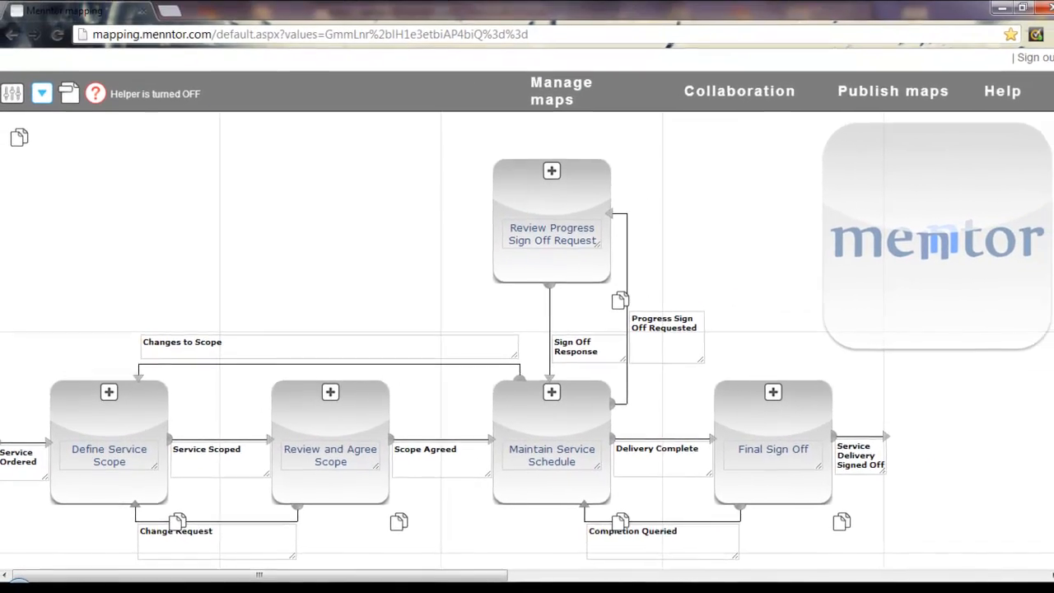
Step: Open the Define Service Scope resources panel and launch the form builder
{"action": "left_click_drag", "start_coordinate": [1046, 174], "coordinate": [1047, 255]}
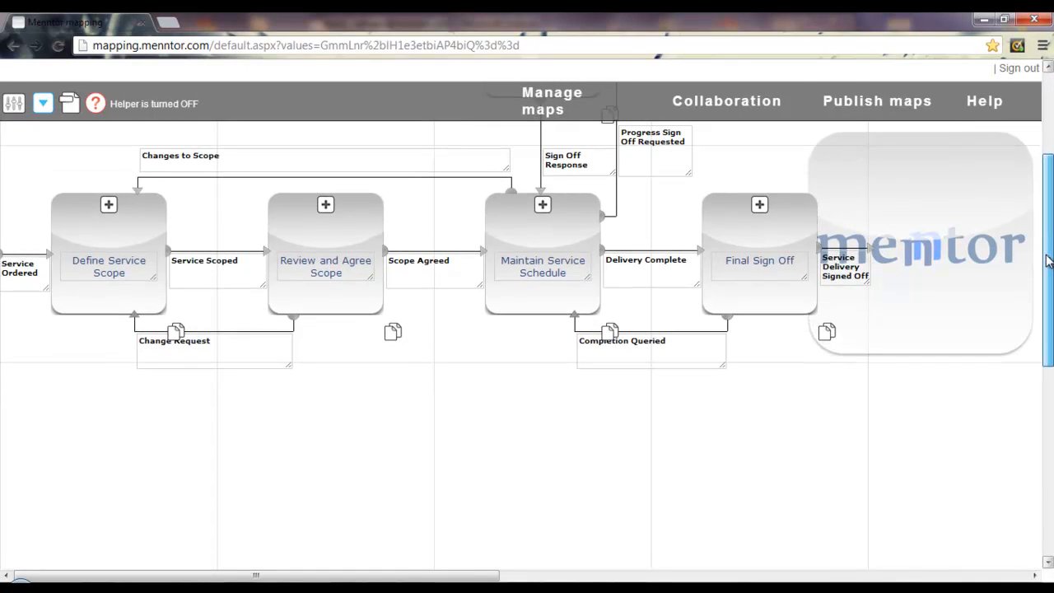
{"action": "left_click", "coordinate": [108, 205]}
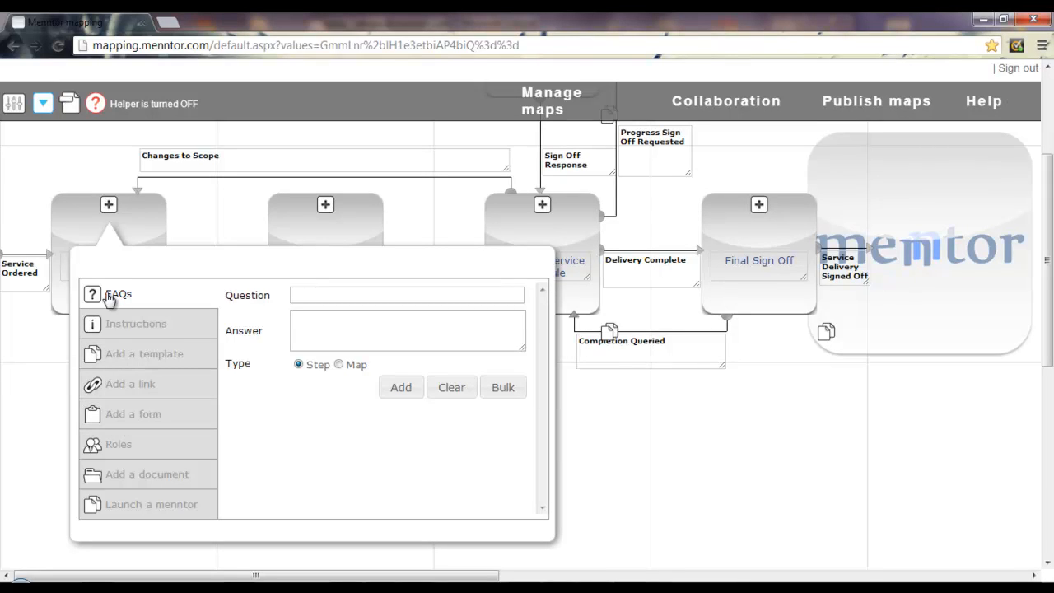
{"action": "left_click", "coordinate": [69, 113]}
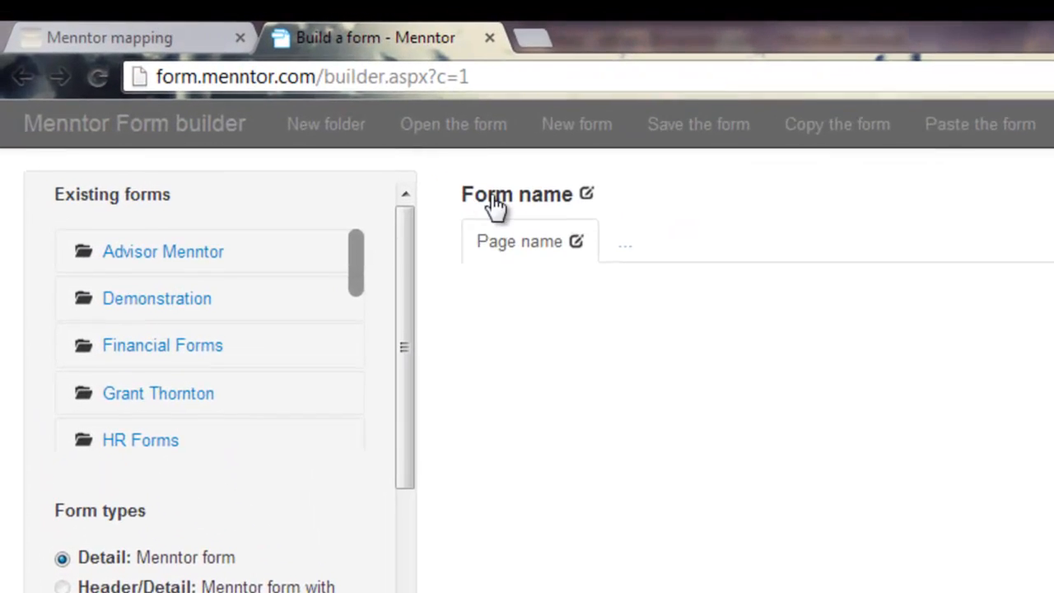
Step: Rename the form to 'Delivery Manager' and its first page to 'Customer'
{"action": "left_click", "coordinate": [579, 192]}
{"action": "left_click_drag", "start_coordinate": [508, 280], "coordinate": [387, 305]}
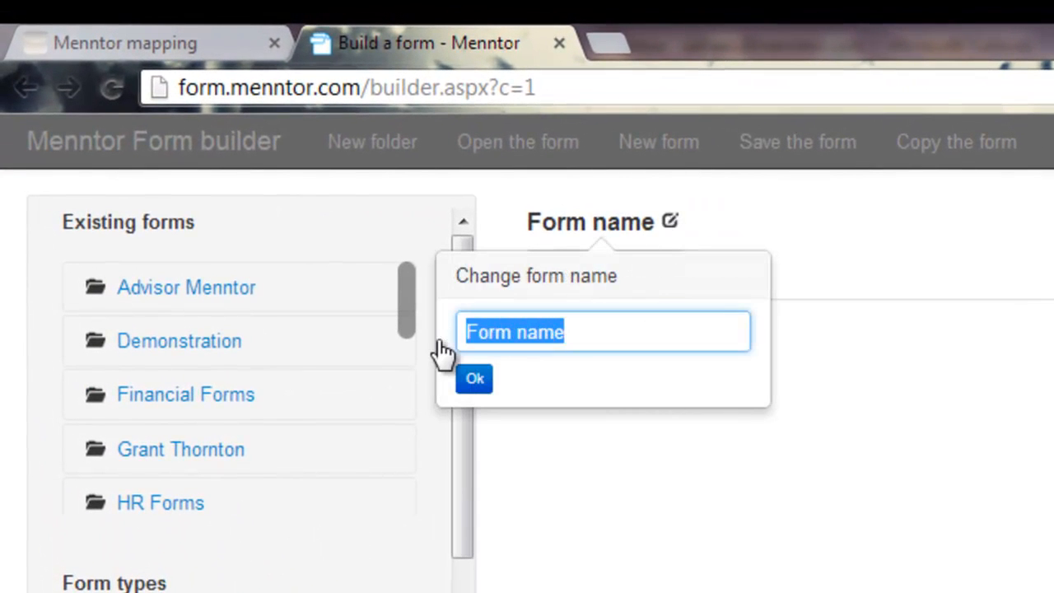
{"action": "type", "text": "Delivery Manager"}
{"action": "left_click", "coordinate": [484, 376]}
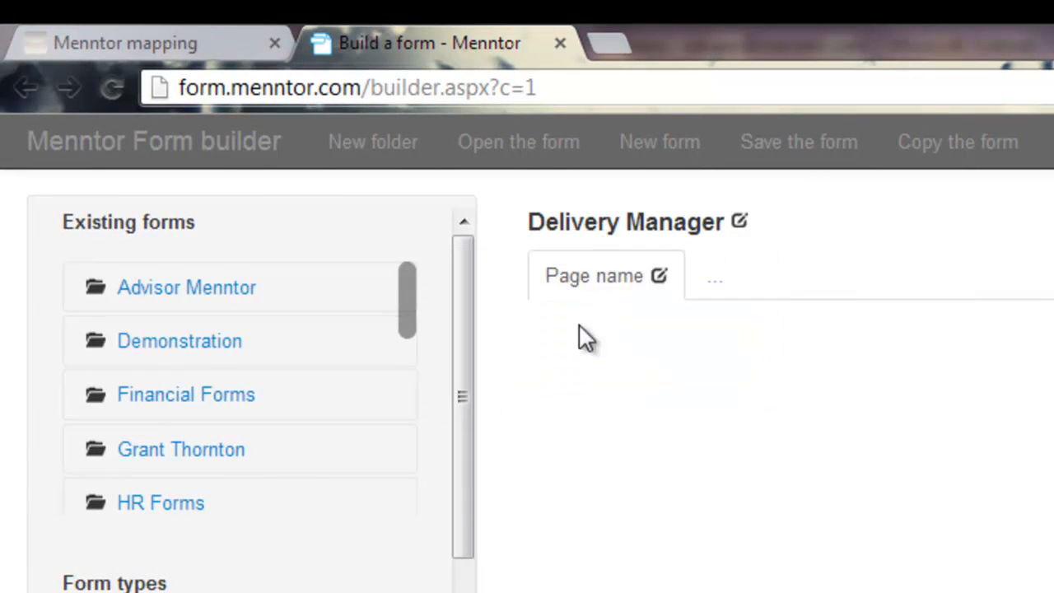
{"action": "left_click", "coordinate": [659, 276]}
{"action": "left_click_drag", "start_coordinate": [470, 377], "coordinate": [568, 381]}
{"action": "type", "text": "Customer"}
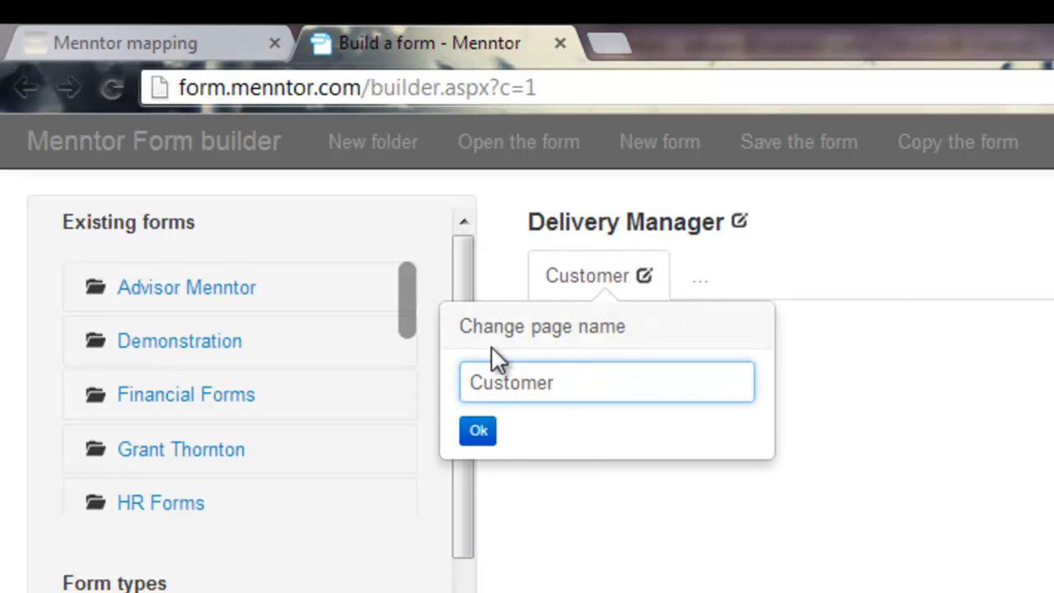
{"action": "left_click", "coordinate": [478, 430]}
Step: Put the form in the Proffessional Services folder and save it
{"action": "scroll", "coordinate": [404, 301], "scroll_direction": "down", "scroll_amount": 1}
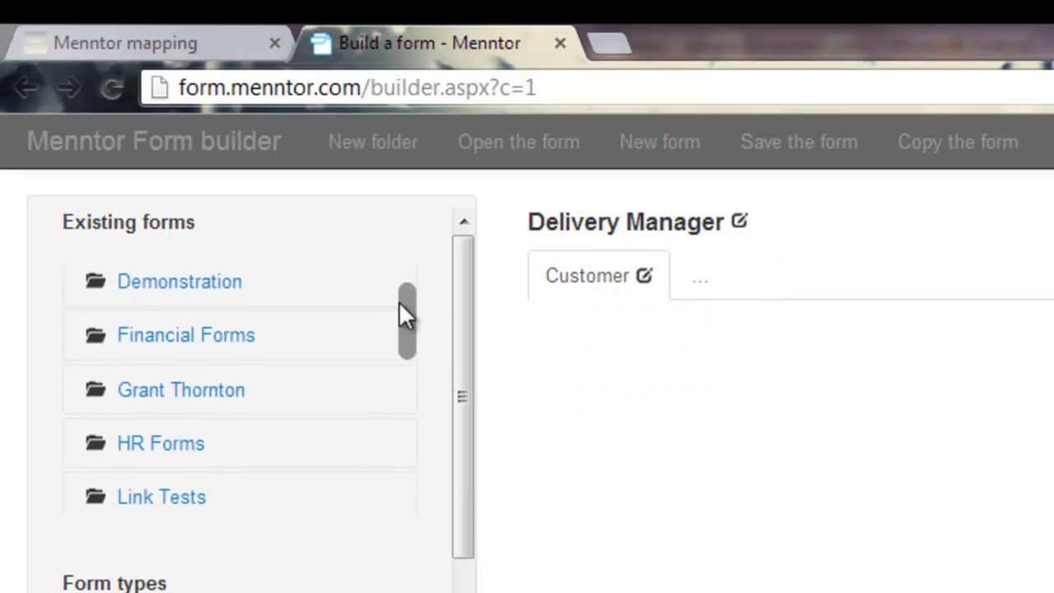
{"action": "left_click_drag", "start_coordinate": [401, 300], "coordinate": [398, 398]}
{"action": "left_click", "coordinate": [168, 342]}
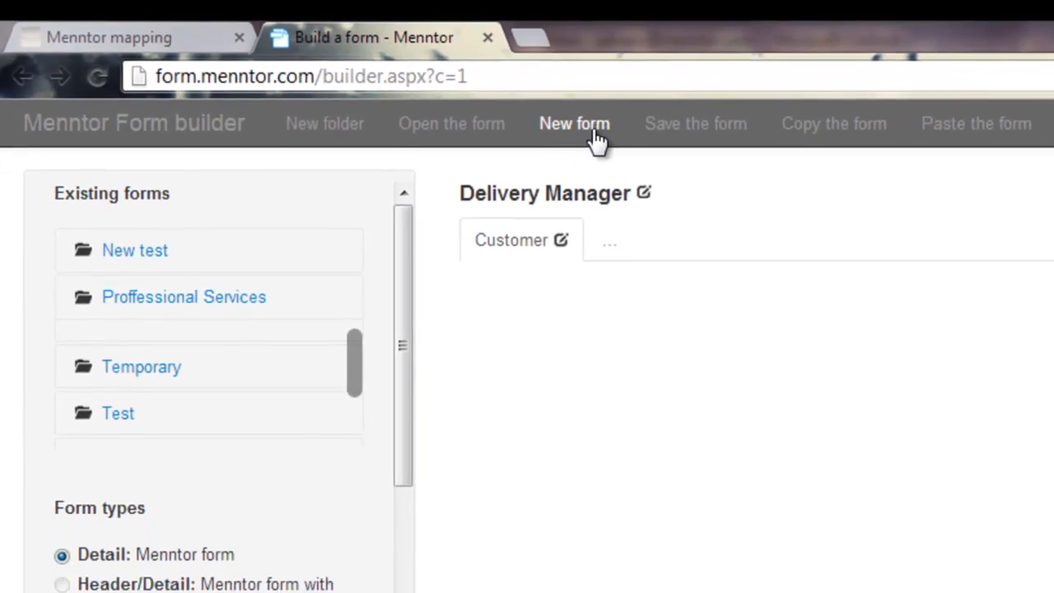
{"action": "left_click", "coordinate": [701, 124]}
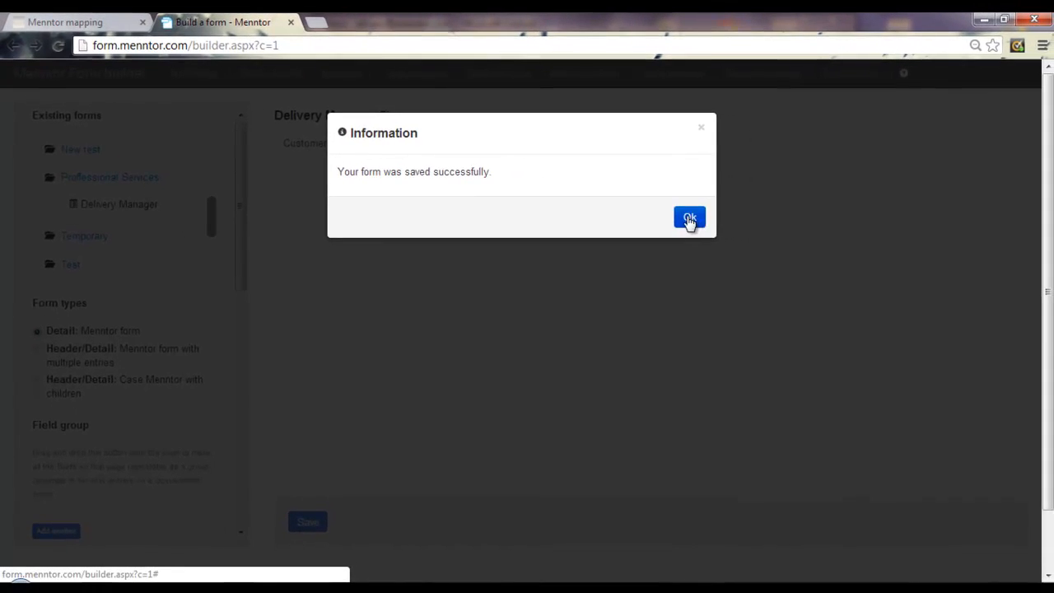
{"action": "left_click", "coordinate": [689, 219]}
Step: Add a Company text input and an Address free-form field prompting 'Address for delivery of service'
{"action": "left_click_drag", "start_coordinate": [242, 157], "coordinate": [242, 312]}
{"action": "left_click_drag", "start_coordinate": [42, 263], "coordinate": [316, 217]}
{"action": "left_click", "coordinate": [406, 192]}
{"action": "type", "text": "Company"}
{"action": "key", "text": "Tab"}
{"action": "type", "text": "Name of"}
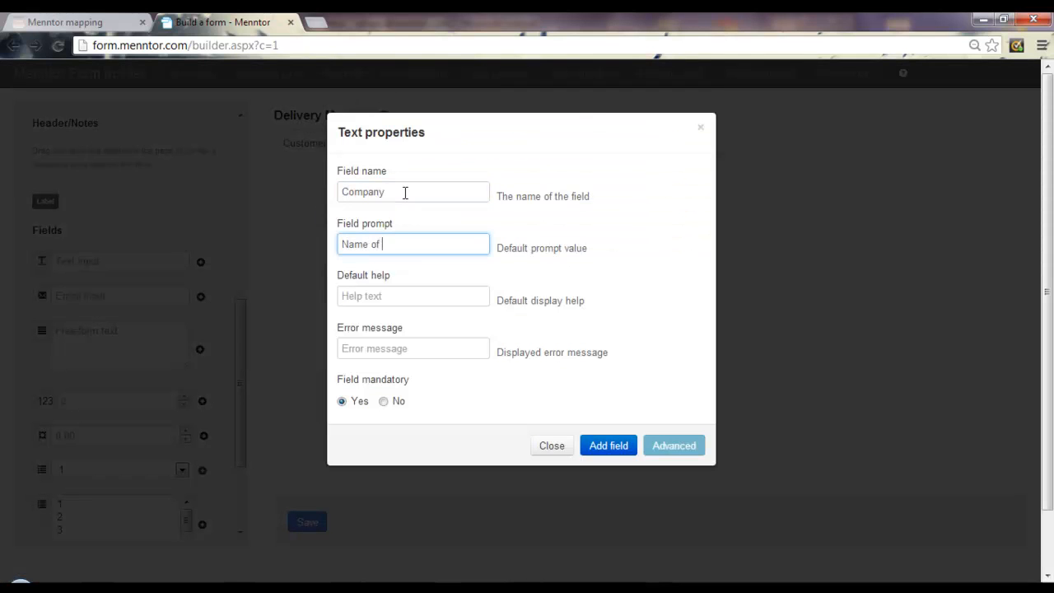
{"action": "left_click", "coordinate": [590, 451]}
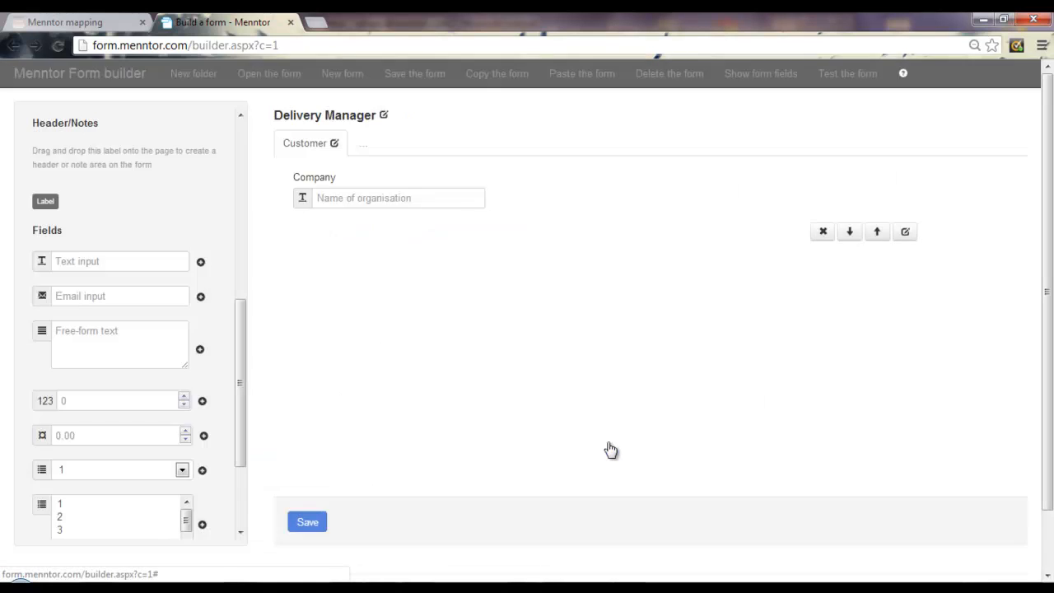
{"action": "left_click_drag", "start_coordinate": [42, 330], "coordinate": [377, 253]}
{"action": "type", "text": "Address"}
{"action": "key", "text": "Tab"}
{"action": "type", "text": "Address for delivery of service"}
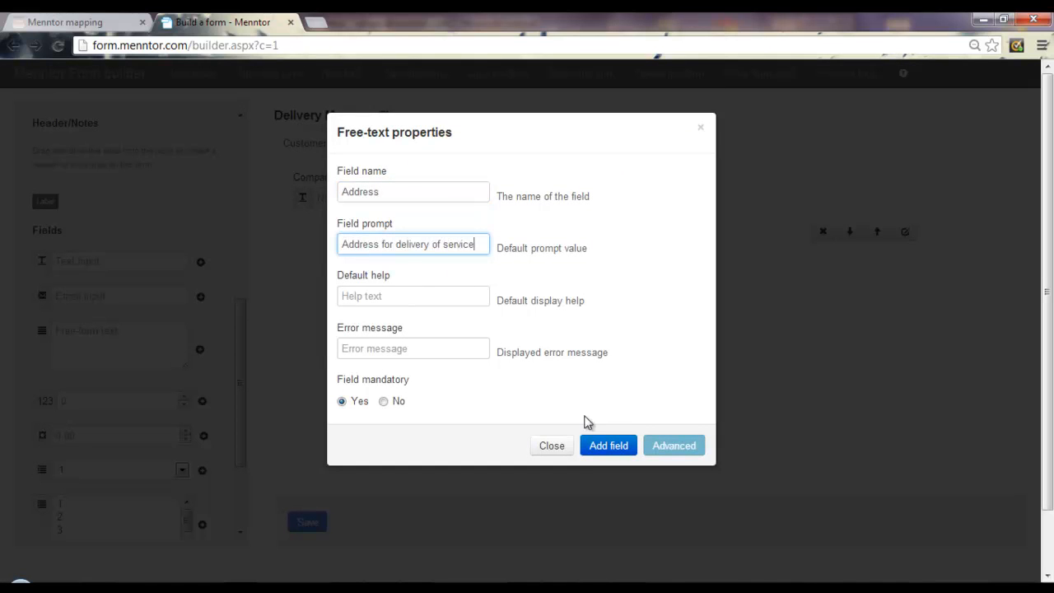
{"action": "left_click", "coordinate": [616, 444]}
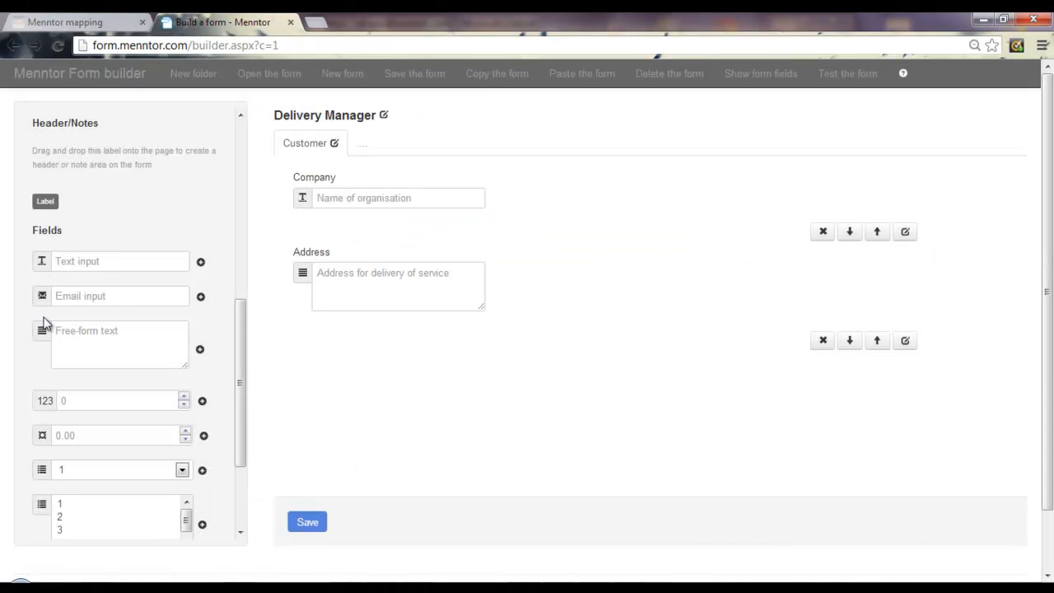
Step: Add another text input, make the Schedule page fields a repeatable group, and save the form
{"action": "left_click_drag", "start_coordinate": [42, 264], "coordinate": [470, 354]}
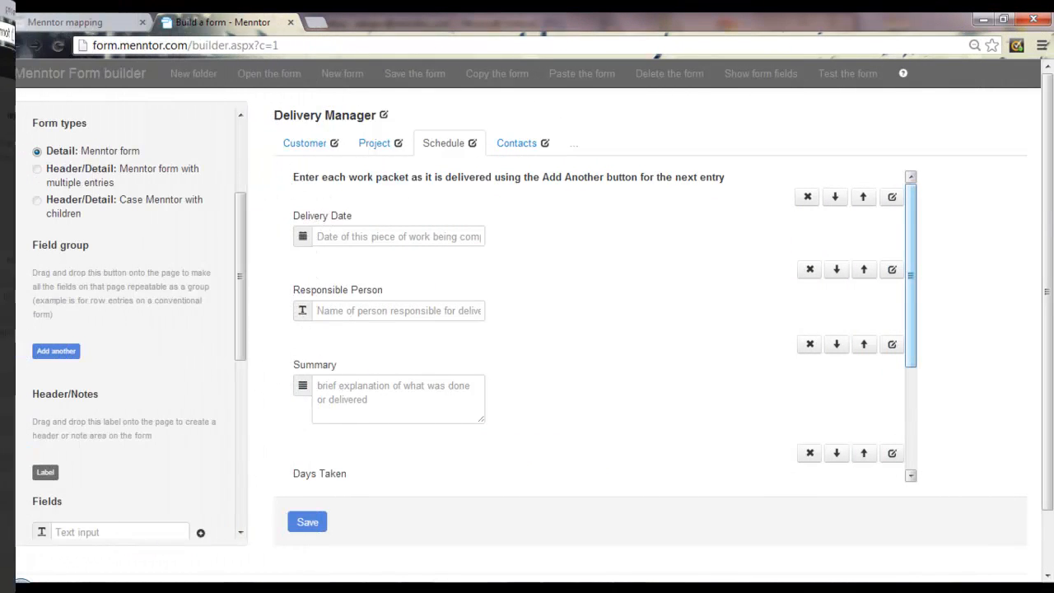
{"action": "scroll", "coordinate": [899, 303], "scroll_direction": "down", "scroll_amount": 5}
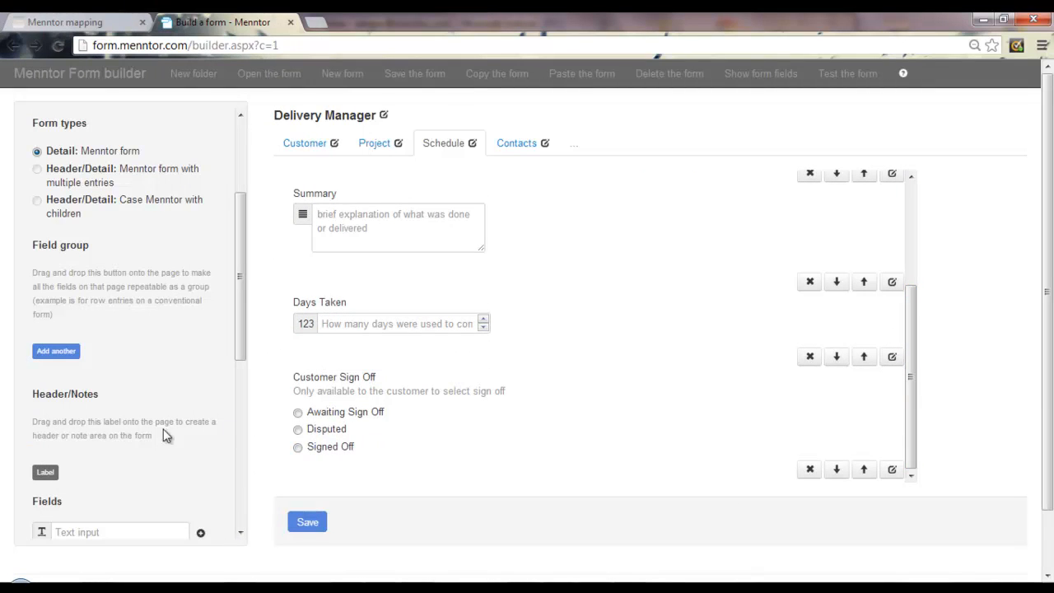
{"action": "left_click_drag", "start_coordinate": [54, 351], "coordinate": [581, 346]}
{"action": "left_click", "coordinate": [687, 250]}
{"action": "scroll", "coordinate": [897, 297], "scroll_direction": "down", "scroll_amount": 2}
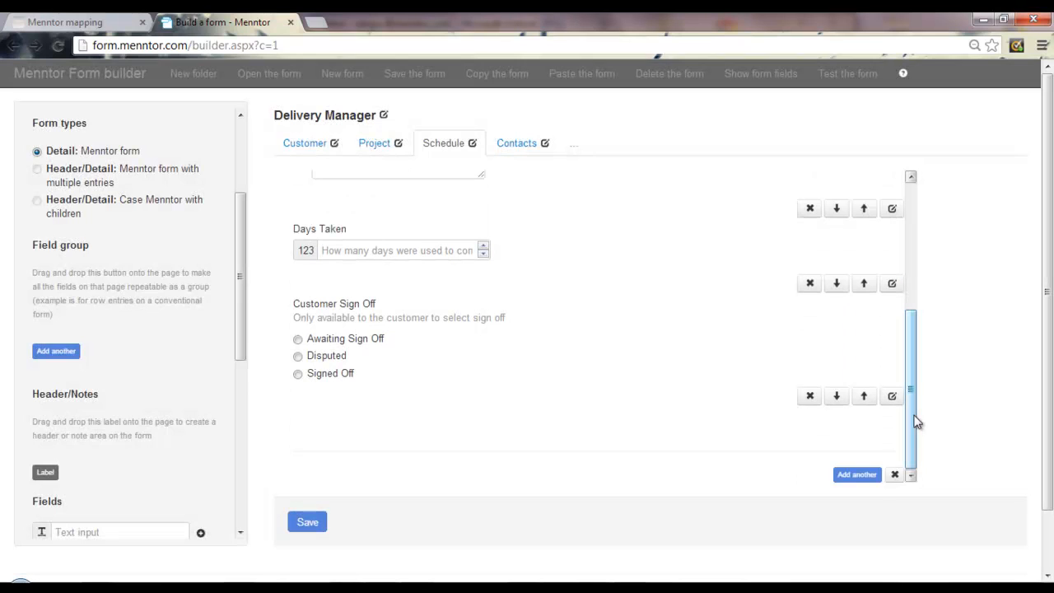
{"action": "left_click_drag", "start_coordinate": [917, 422], "coordinate": [917, 270]}
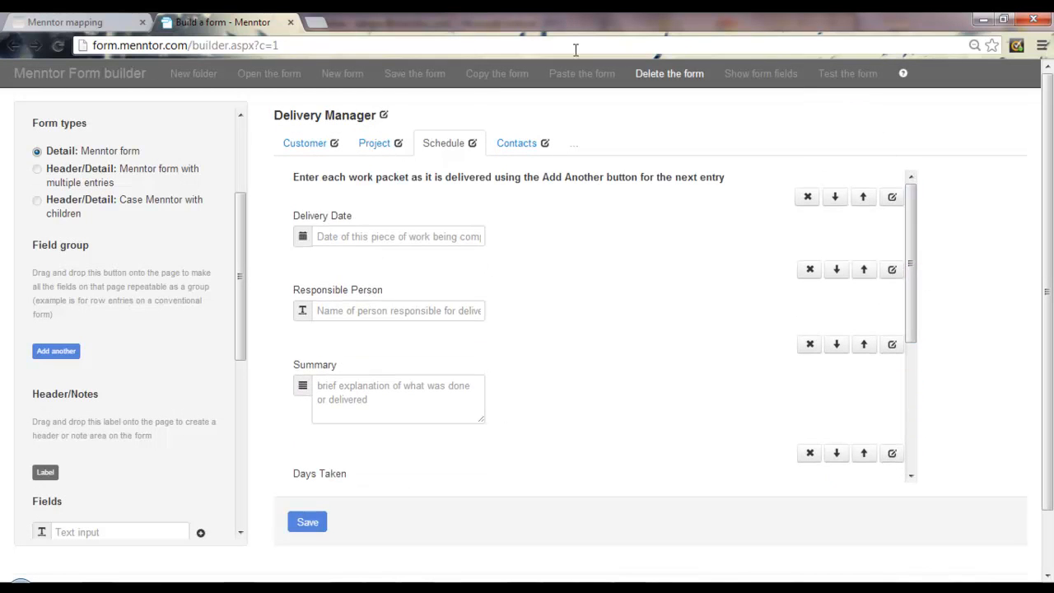
{"action": "left_click", "coordinate": [418, 76]}
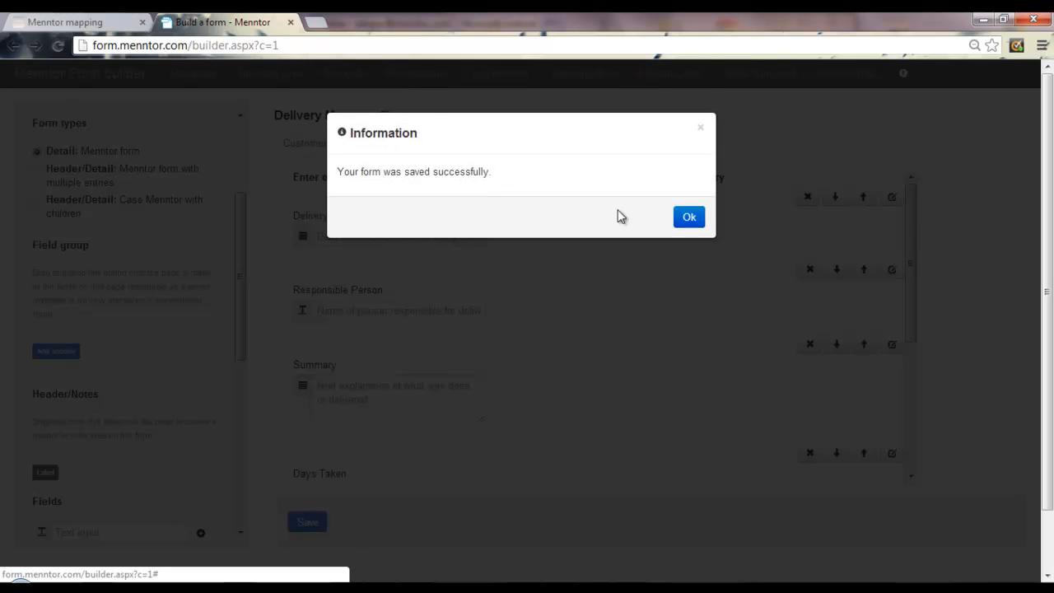
{"action": "left_click", "coordinate": [685, 216]}
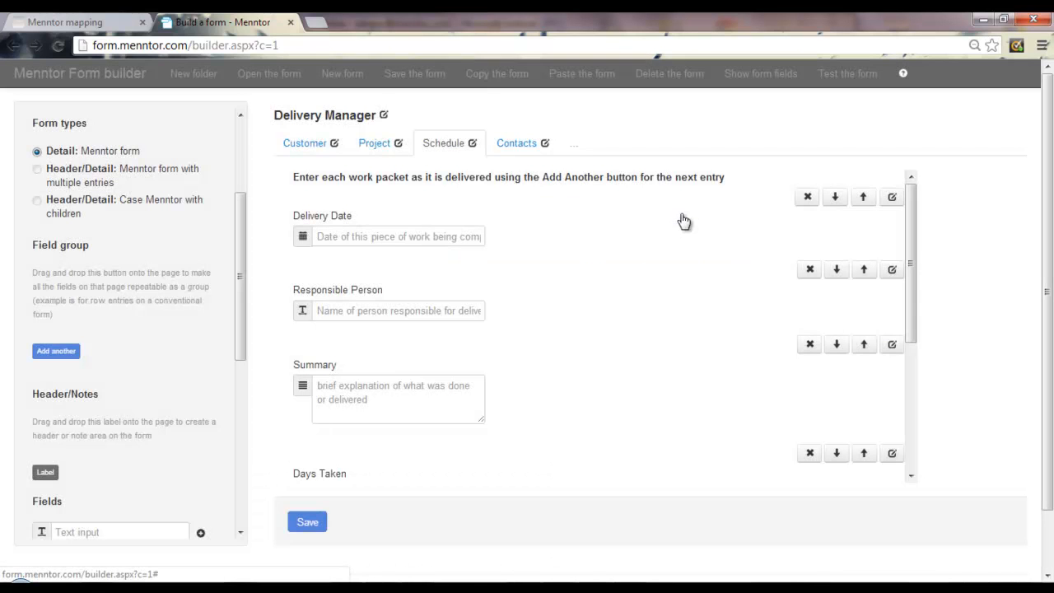
Step: Test-fill the form for 'Test Co' with a sample address, phone number and contact details, then save
{"action": "left_click", "coordinate": [848, 75]}
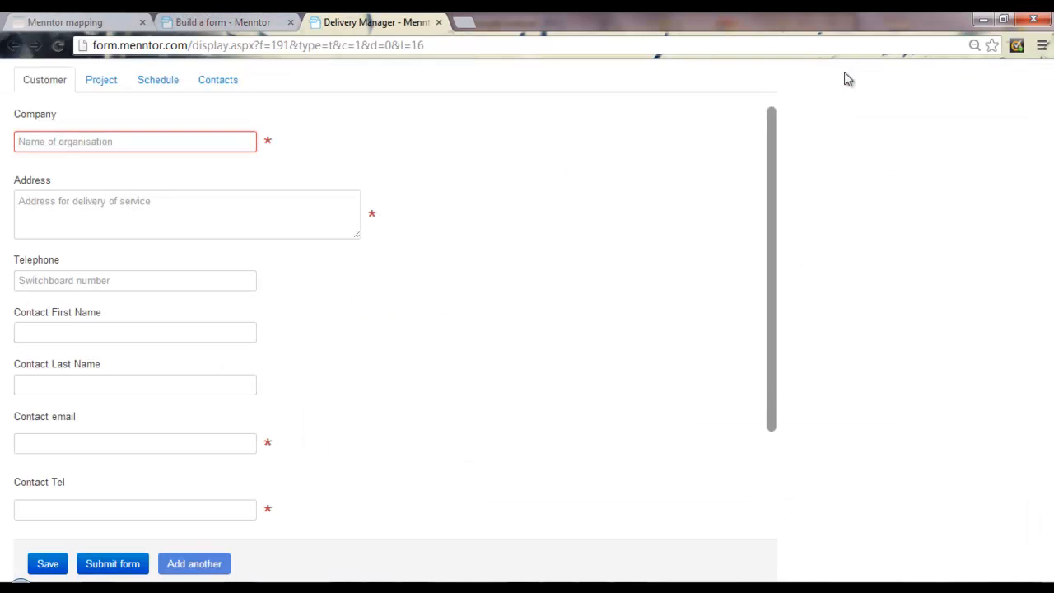
{"action": "type", "text": "Test Co"}
{"action": "key", "text": "Tab"}
{"action": "type", "text": "Anywhere"}
{"action": "key", "text": "Tab"}
{"action": "type", "text": "3131313131"}
{"action": "key", "text": "Tab"}
{"action": "type", "text": "Fred"}
{"action": "key", "text": "Tab"}
{"action": "key", "text": "Tab"}
{"action": "type", "text": ".com"}
{"action": "left_click", "coordinate": [31, 567]}
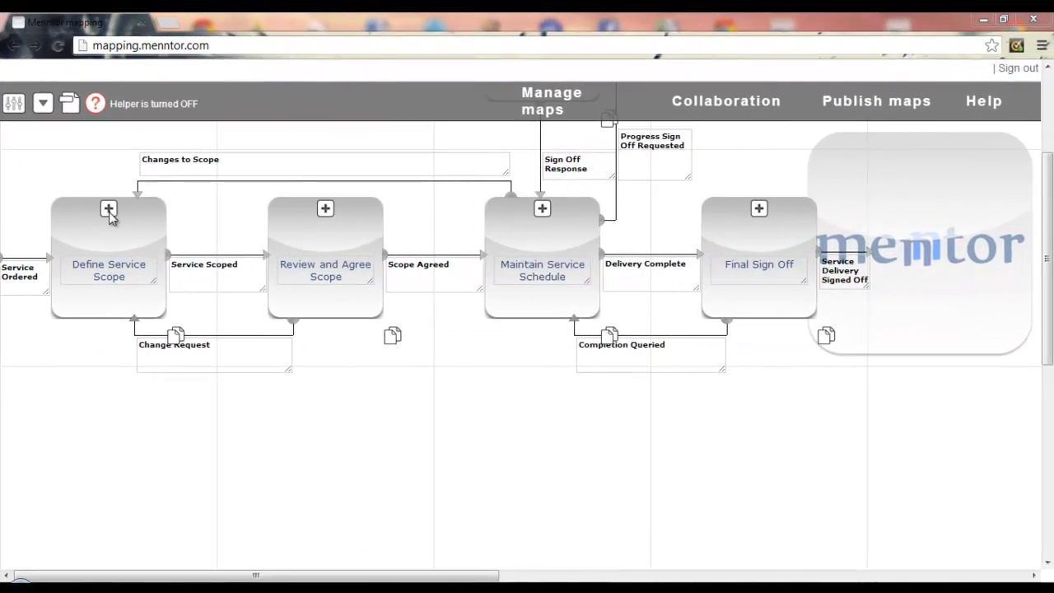
Step: Attach the Delivery Manager form to Define Service Scope with Days To Date and Days Remaining read-only
{"action": "left_click", "coordinate": [109, 209]}
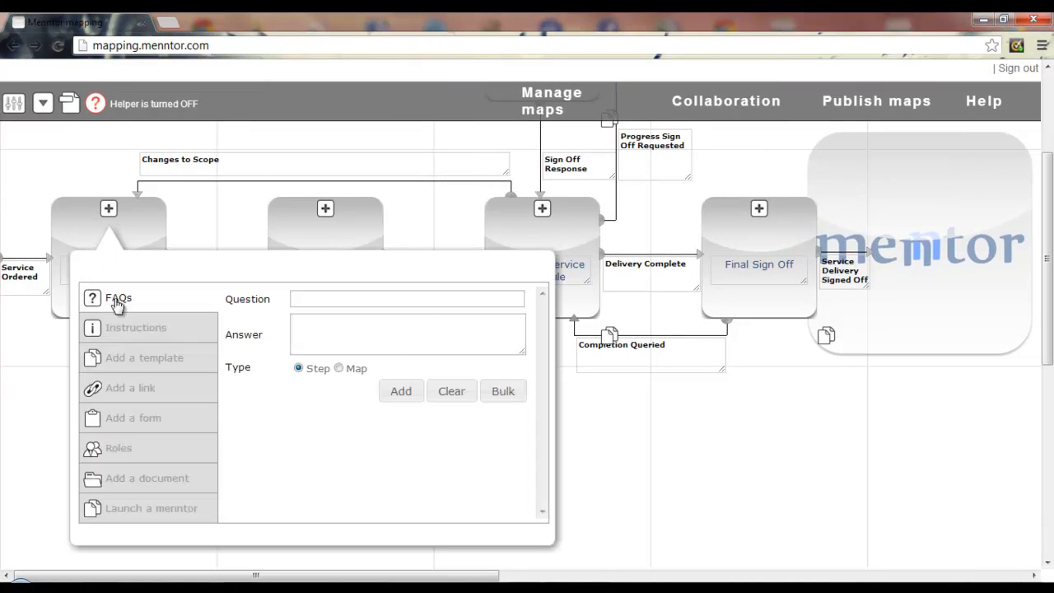
{"action": "left_click", "coordinate": [123, 417]}
{"action": "left_click", "coordinate": [329, 300]}
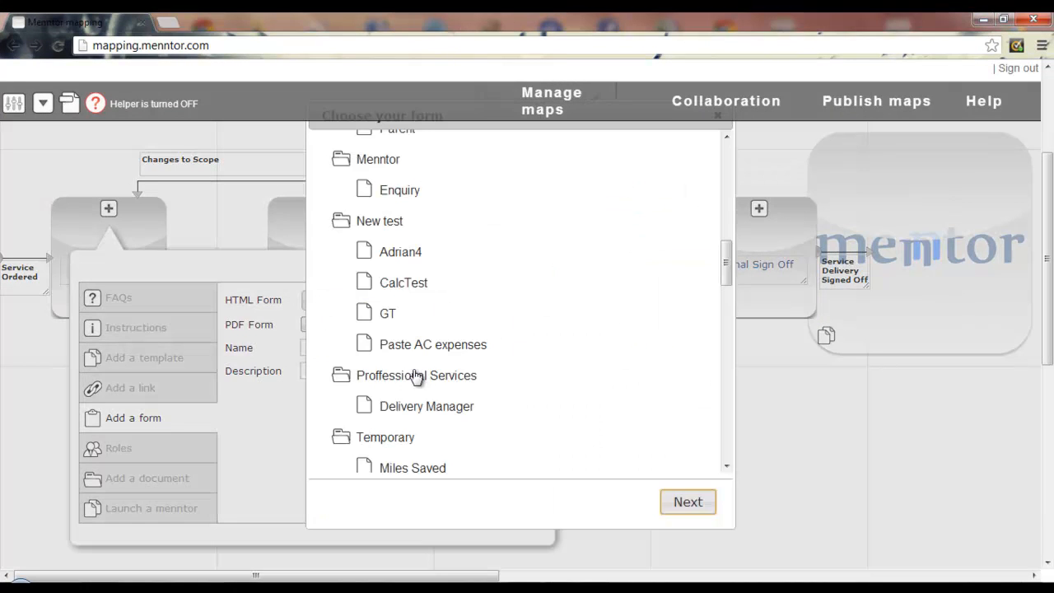
{"action": "left_click", "coordinate": [366, 406]}
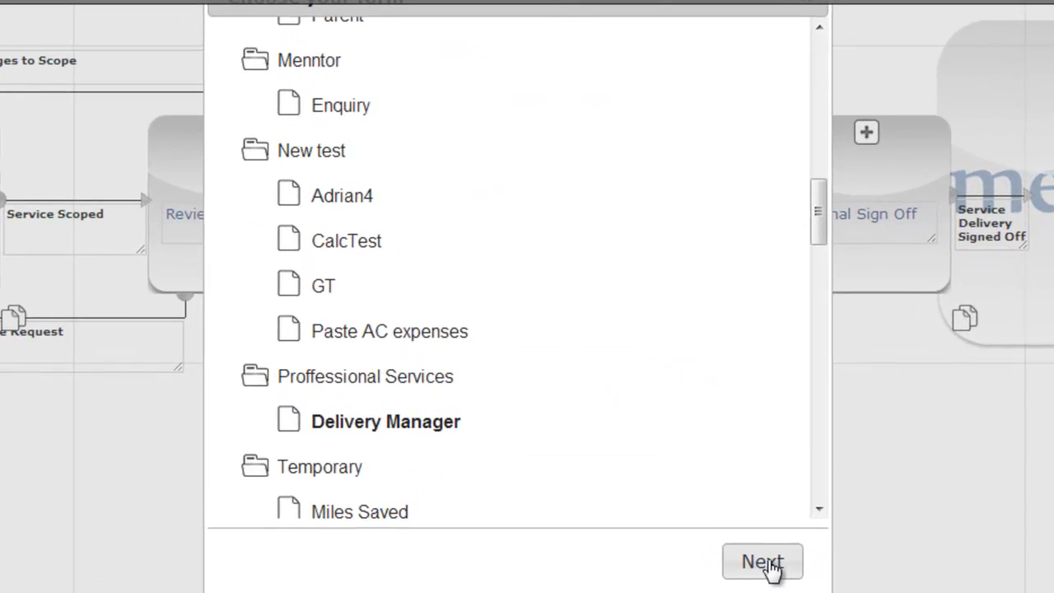
{"action": "left_click", "coordinate": [763, 561]}
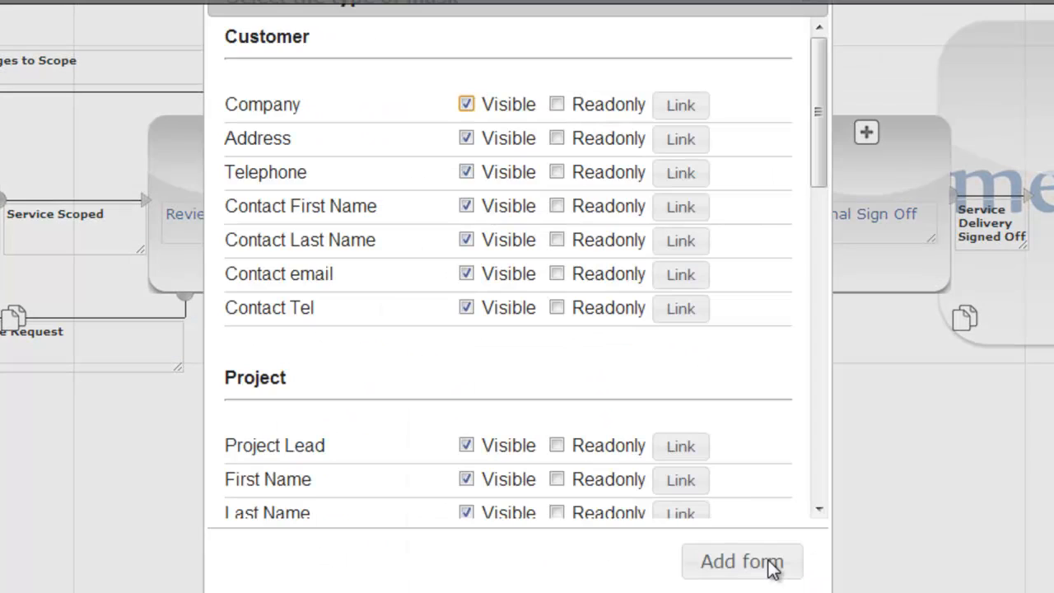
{"action": "left_click_drag", "start_coordinate": [821, 52], "coordinate": [824, 144]}
{"action": "left_click_drag", "start_coordinate": [821, 144], "coordinate": [820, 36]}
{"action": "left_click", "coordinate": [558, 251]}
{"action": "left_click", "coordinate": [558, 285]}
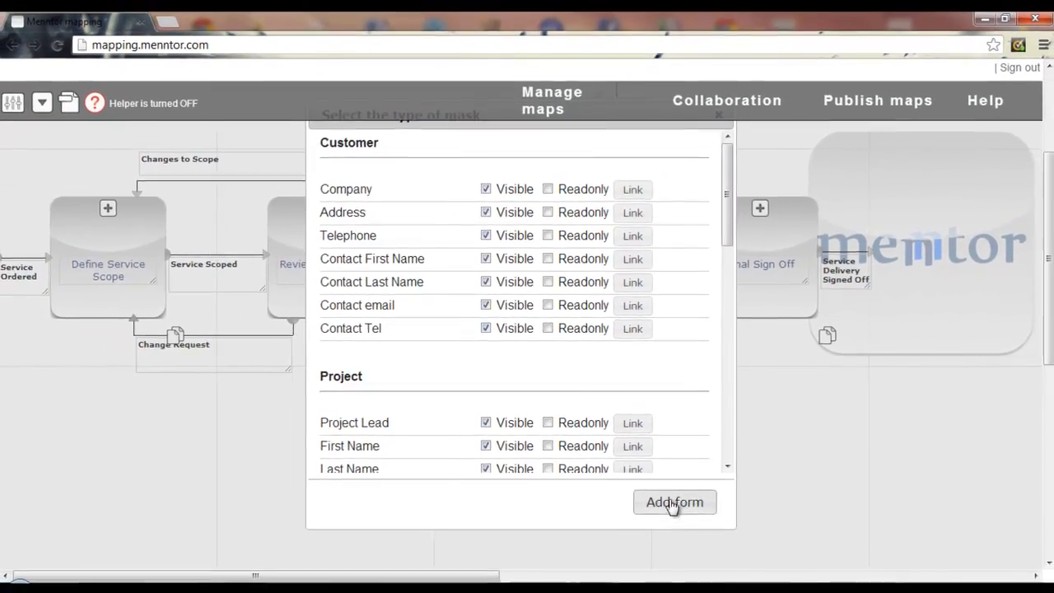
{"action": "left_click", "coordinate": [681, 507]}
{"action": "left_click", "coordinate": [504, 399]}
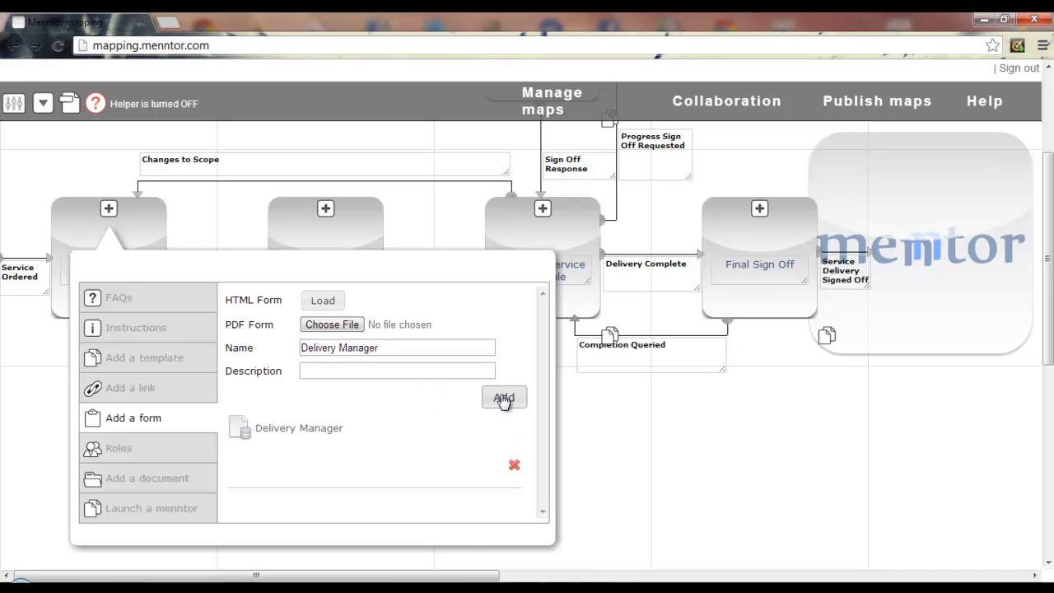
{"action": "left_click", "coordinate": [176, 332]}
{"action": "left_click", "coordinate": [242, 315]}
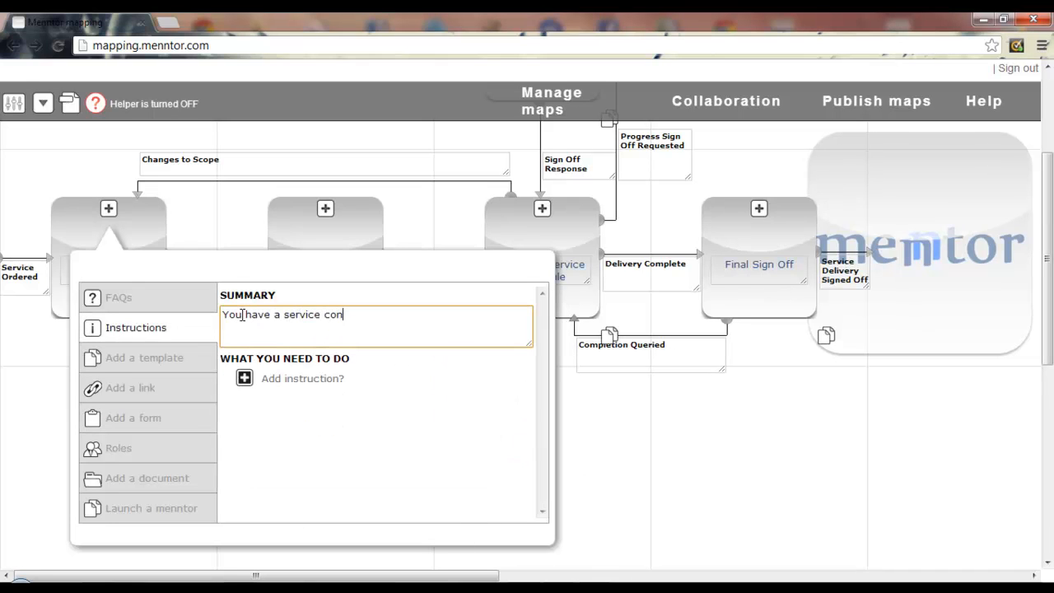
Step: Add instructions to complete client details on the first tab and project information on the Project tab
{"action": "key", "text": "BackSpace"}
{"action": "key", "text": "BackSpace"}
{"action": "key", "text": "BackSpace"}
{"action": "key", "text": "BackSpace"}
{"action": "key", "text": "BackSpace"}
{"action": "key", "text": "BackSpace"}
{"action": "key", "text": "BackSpace"}
{"action": "key", "text": "BackSpace"}
{"action": "key", "text": "BackSpace"}
{"action": "key", "text": "BackSpace"}
{"action": "key", "text": "BackSpace"}
{"action": "key", "text": "BackSpace"}
{"action": "key", "text": "BackSpace"}
{"action": "key", "text": "BackSpace"}
{"action": "key", "text": "BackSpace"}
{"action": "key", "text": "BackSpace"}
{"action": "key", "text": "BackSpace"}
{"action": "key", "text": "BackSpace"}
{"action": "key", "text": "BackSpace"}
{"action": "key", "text": "BackSpace"}
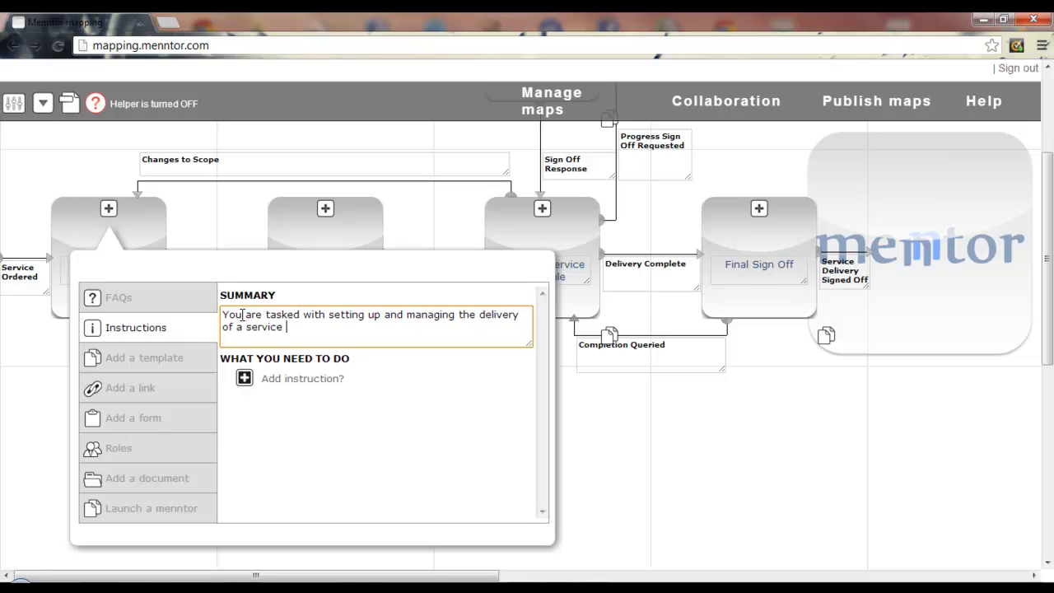
{"action": "left_click", "coordinate": [243, 378]}
{"action": "type", "text": "Complete the client details on the first "}
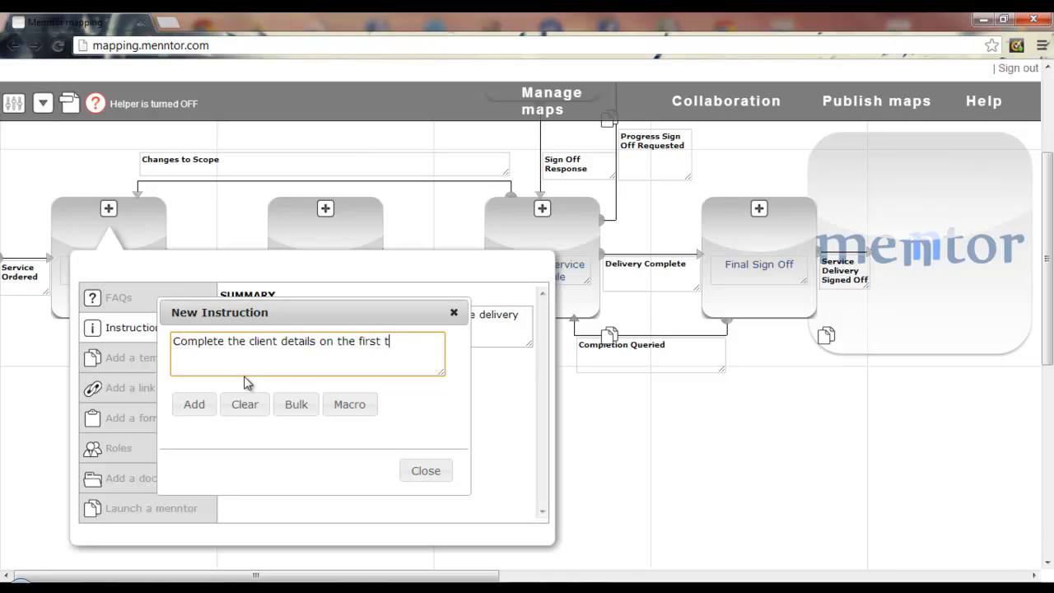
{"action": "type", "text": "tab of the form"}
{"action": "left_click", "coordinate": [194, 404]}
{"action": "left_click", "coordinate": [241, 372]}
{"action": "type", "text": "Add inform"}
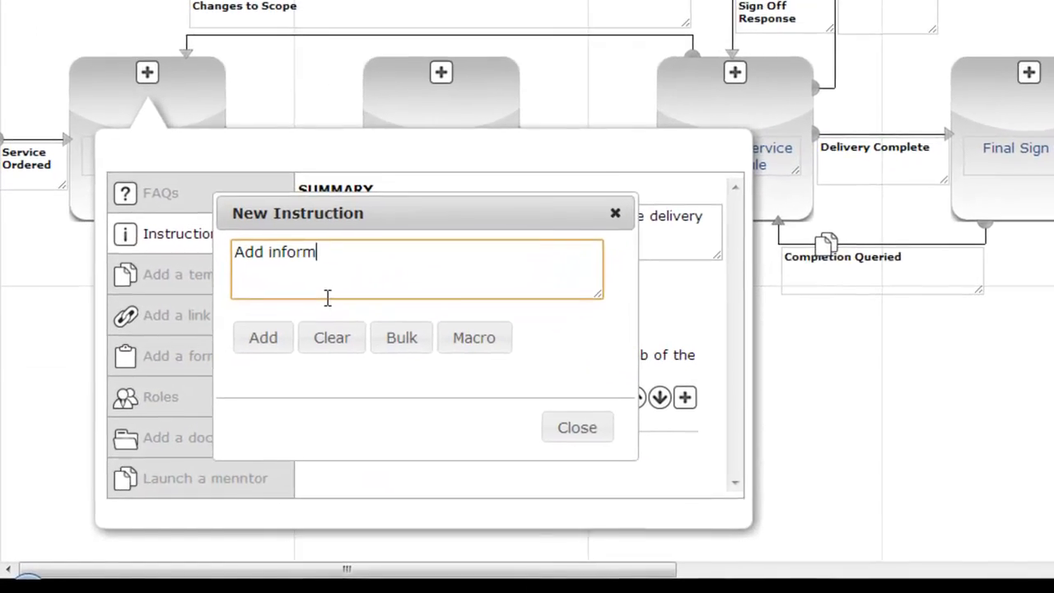
{"action": "type", "text": "ation relating to the project on the Project "}
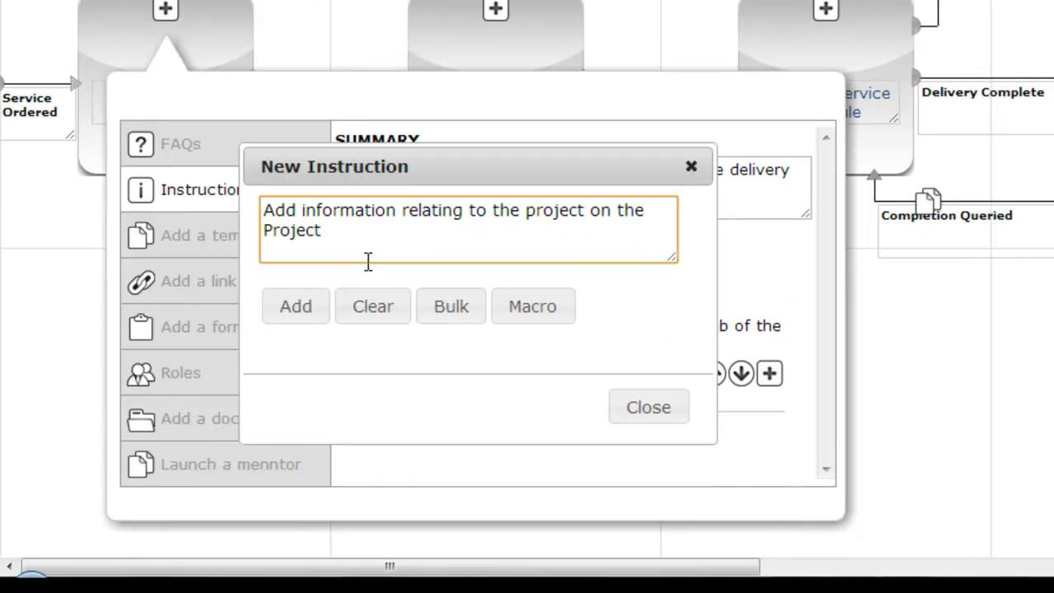
{"action": "type", "text": "tab and ensure you record the number of"}
{"action": "type", "text": " days allowed for the project"}
{"action": "left_click", "coordinate": [296, 308]}
Step: Add instructions on submitting the completed form and on adjusting scope if the client questions it
{"action": "left_click", "coordinate": [372, 199]}
{"action": "type", "text": "Once you have completed the form a"}
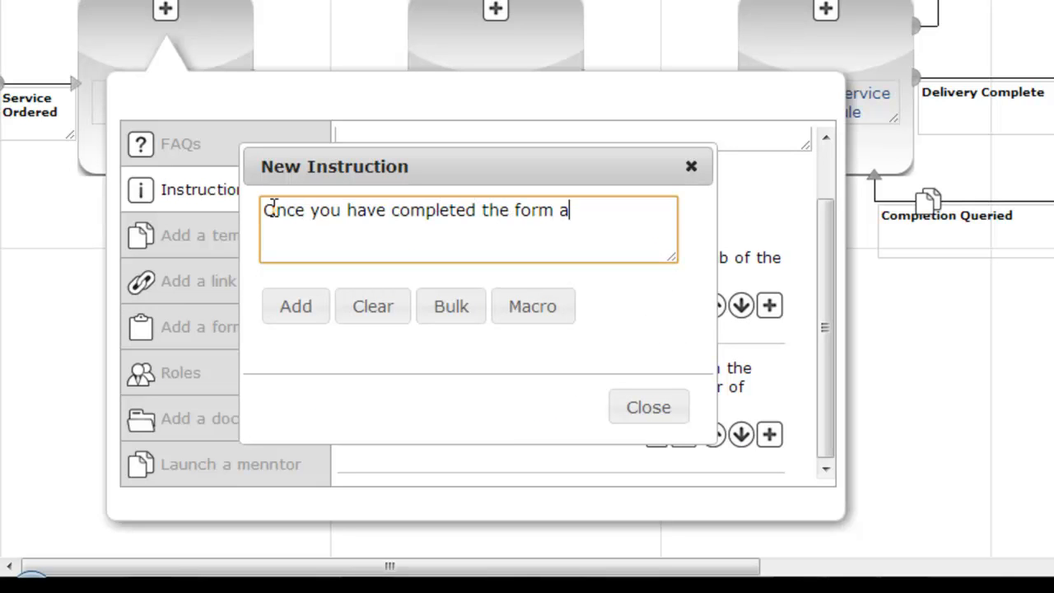
{"action": "type", "text": "s much as you can you can submit the form and request the client signs off the "}
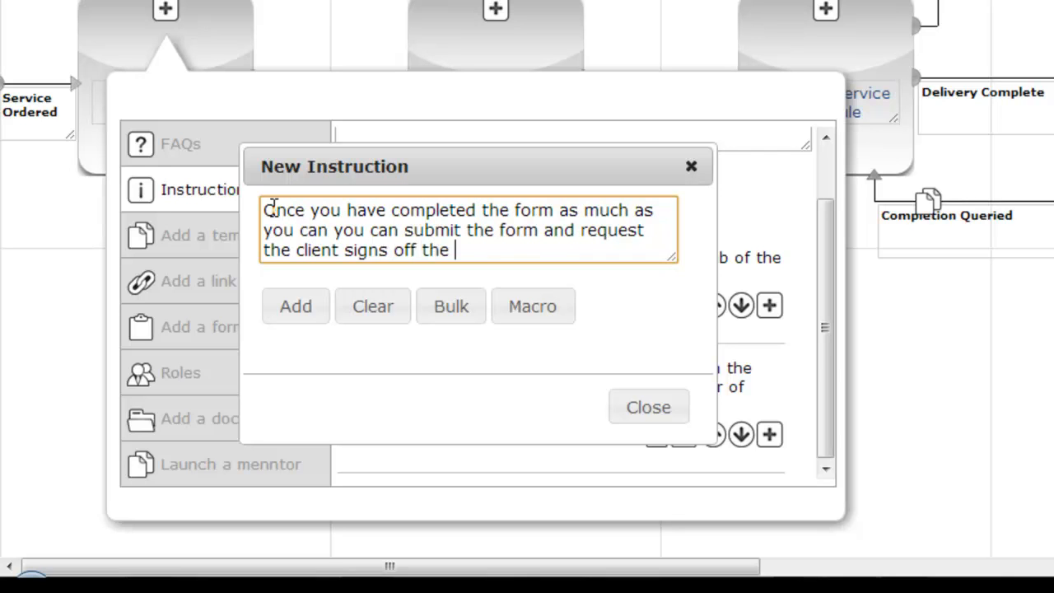
{"action": "type", "text": "service scope"}
{"action": "left_click", "coordinate": [296, 305]}
{"action": "mouse_move", "coordinate": [827, 239]}
{"action": "left_mouse_down"}
{"action": "mouse_move", "coordinate": [830, 334]}
{"action": "mouse_move", "coordinate": [826, 224]}
{"action": "left_mouse_up"}
{"action": "left_click", "coordinate": [372, 266]}
{"action": "type", "text": "If the client questions the scope you should make necess"}
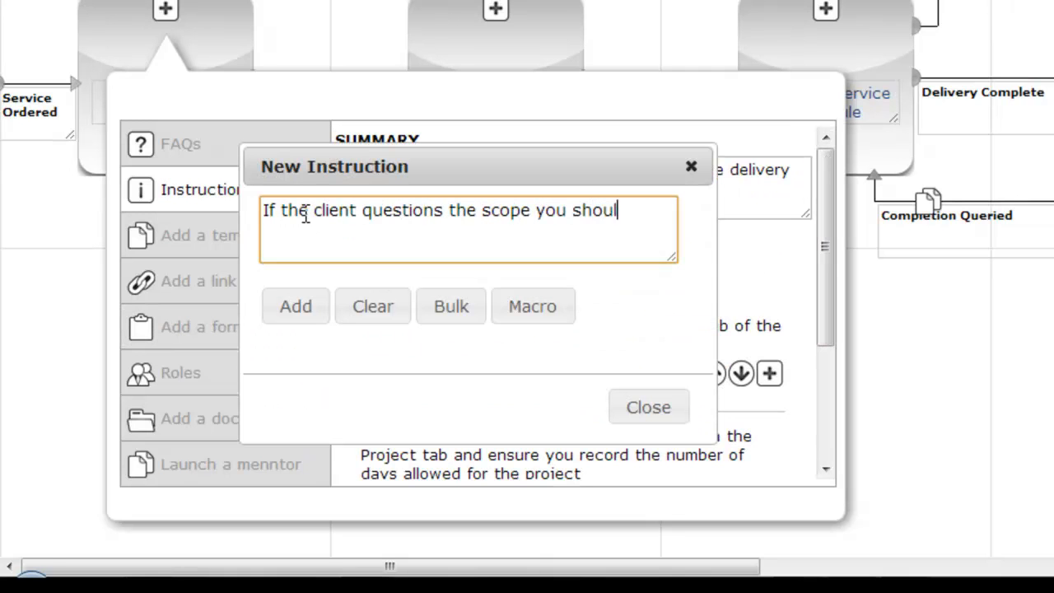
{"action": "type", "text": "ary adjustments and submit the form to request"}
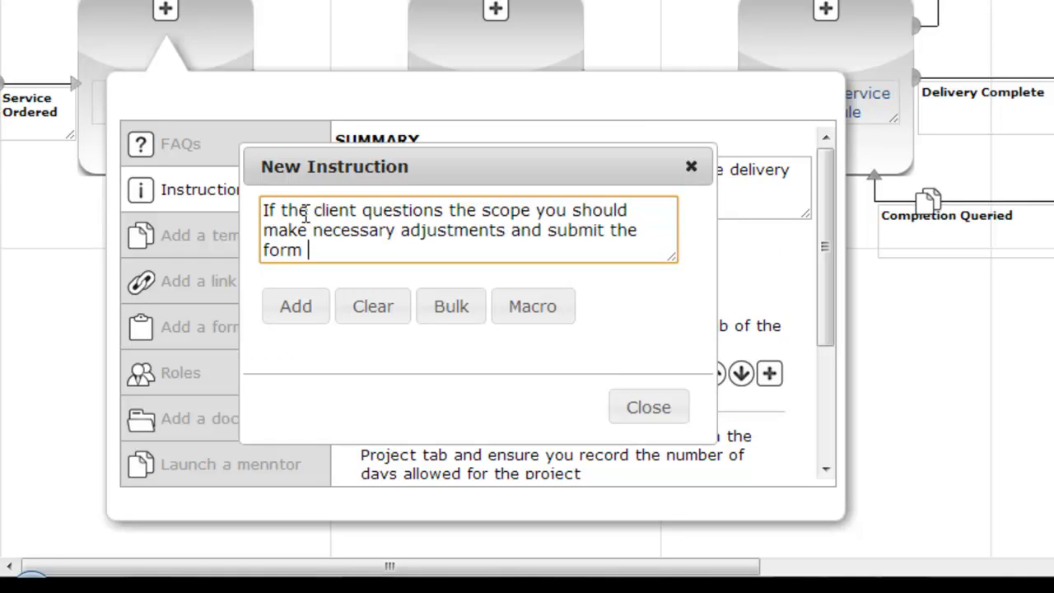
{"action": "type", "text": " sign off"}
{"action": "left_click", "coordinate": [294, 308]}
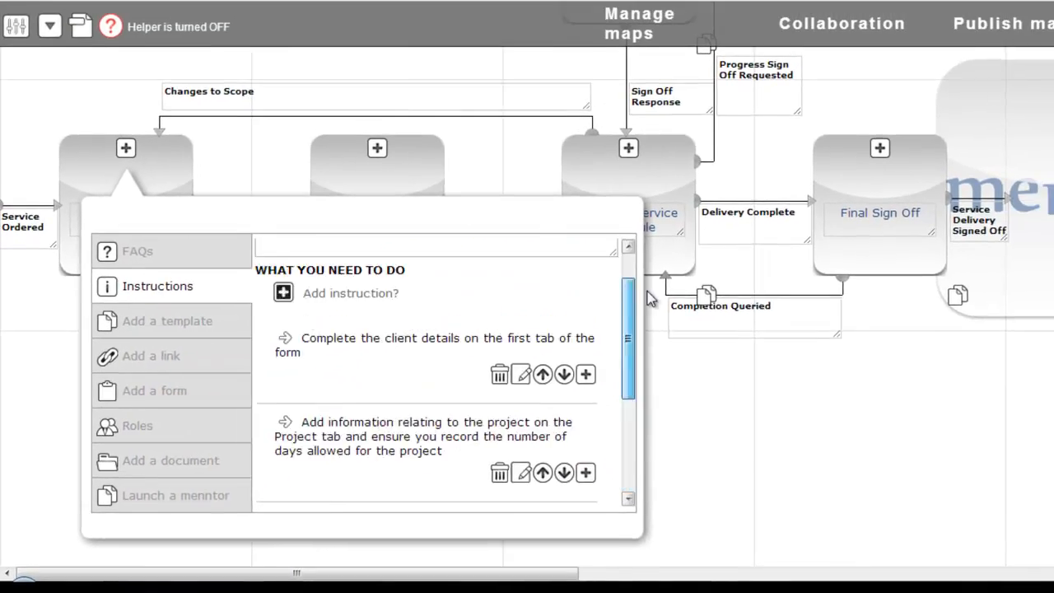
Step: Add 'Request the client sign off here' with 'client sign off here' macro-linked, then save the map
{"action": "type", "text": "Request the client sign off here"}
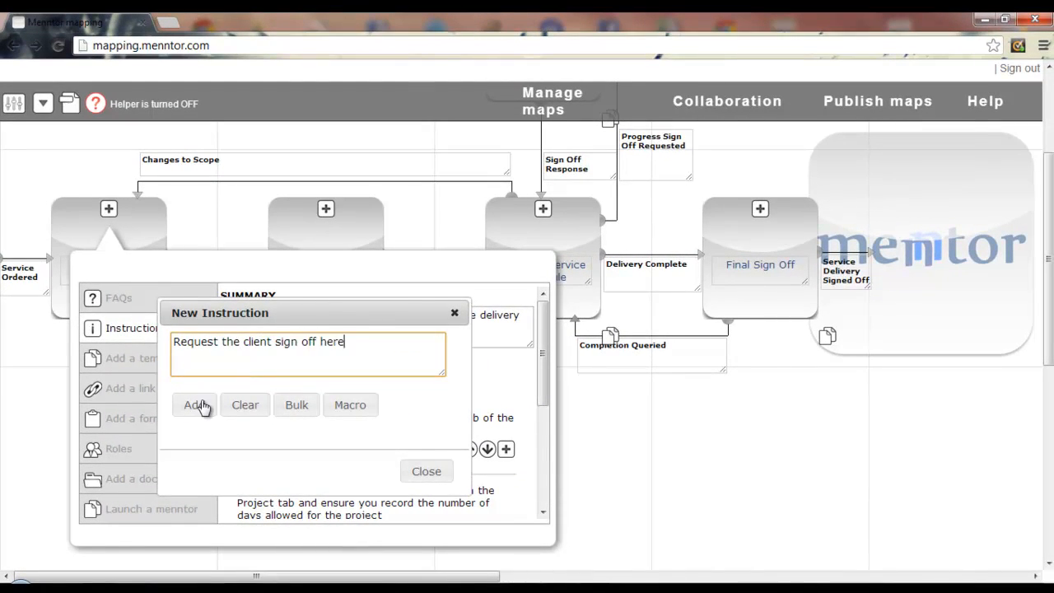
{"action": "left_click", "coordinate": [196, 404]}
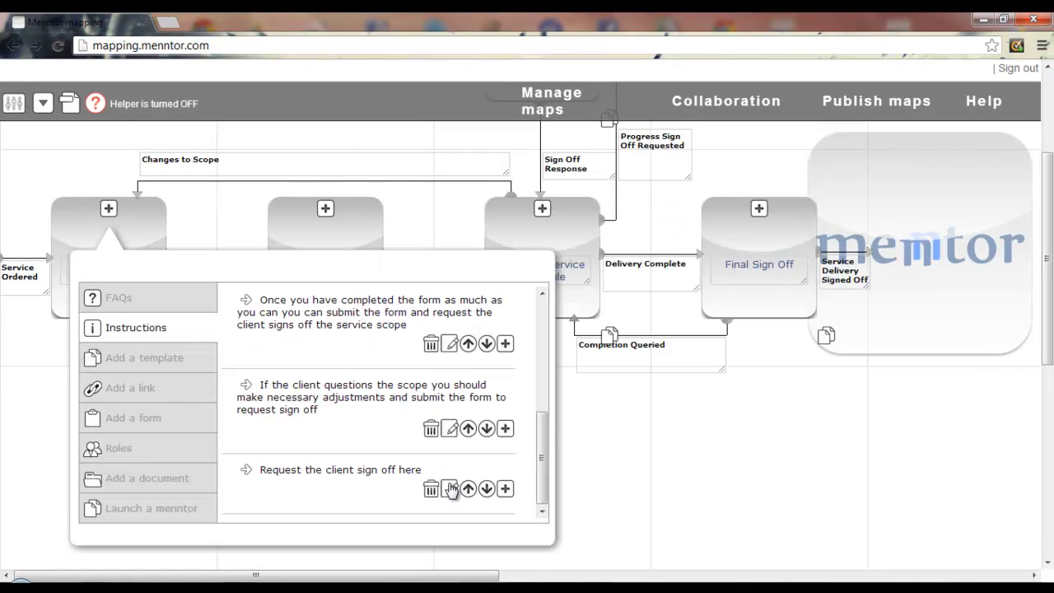
{"action": "left_click", "coordinate": [449, 489]}
{"action": "left_click_drag", "start_coordinate": [242, 341], "coordinate": [320, 342]}
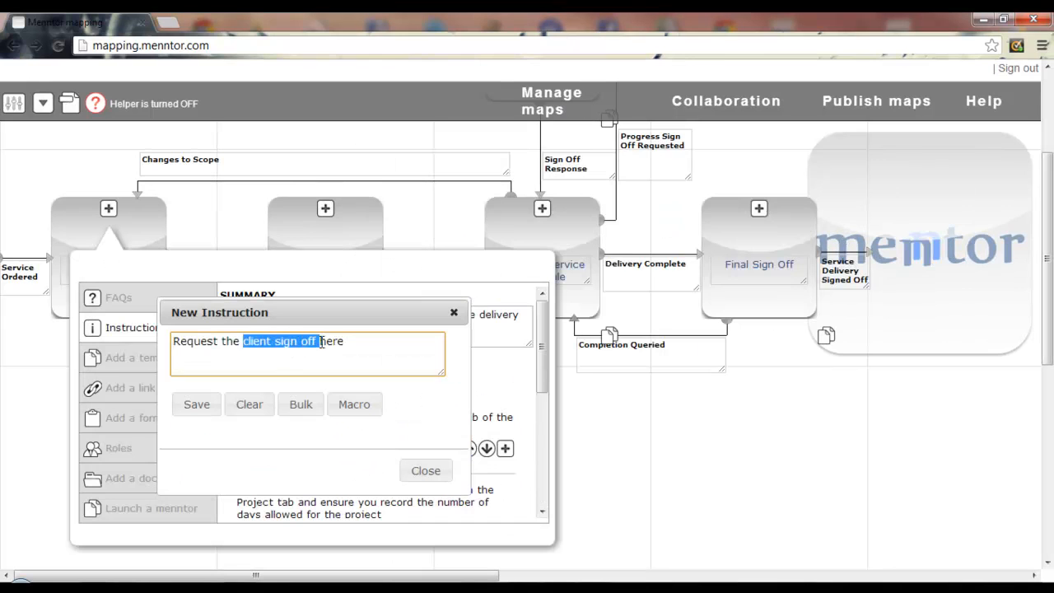
{"action": "left_click", "coordinate": [354, 404]}
{"action": "left_click", "coordinate": [226, 420]}
{"action": "left_click", "coordinate": [194, 406]}
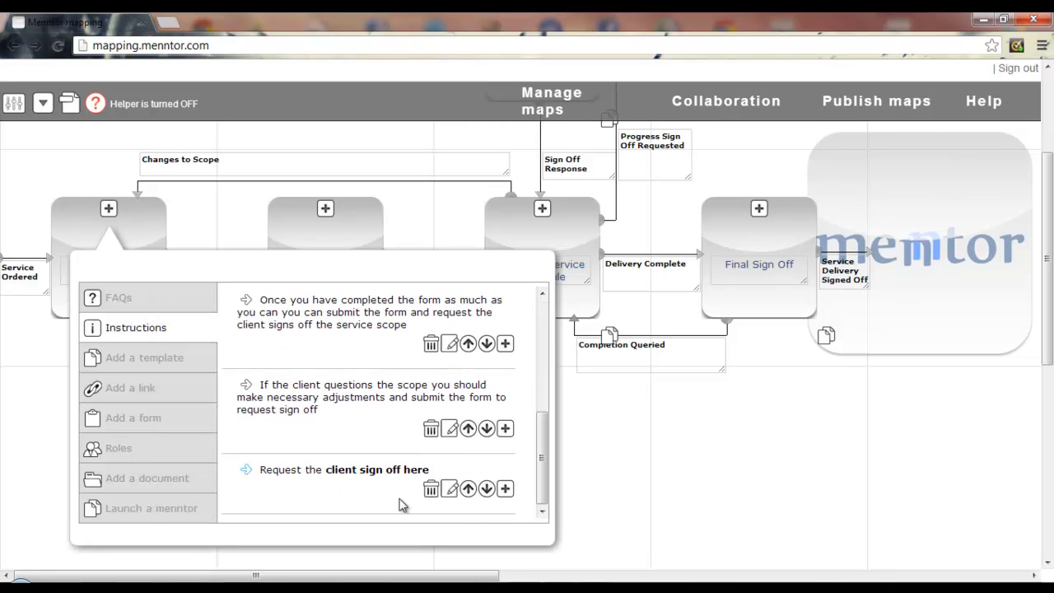
{"action": "left_click_drag", "start_coordinate": [540, 468], "coordinate": [570, 202]}
{"action": "left_click", "coordinate": [553, 118]}
{"action": "left_click", "coordinate": [708, 383]}
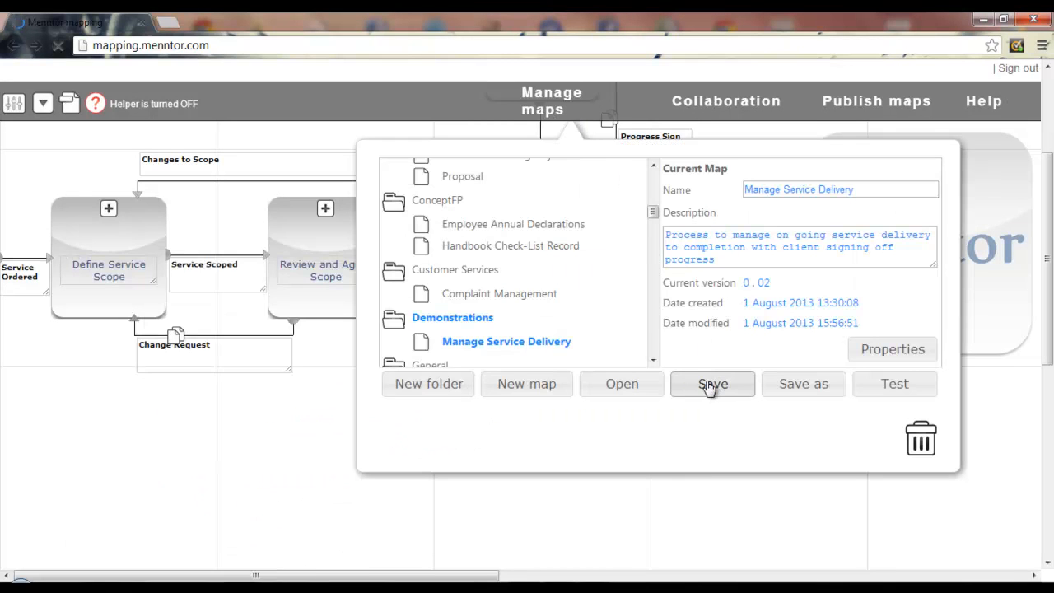
Step: Start a test run and save the customer details: AnyCo Ltd, an address, and the contact's first and last name
{"action": "left_click", "coordinate": [894, 384]}
{"action": "left_click", "coordinate": [722, 337]}
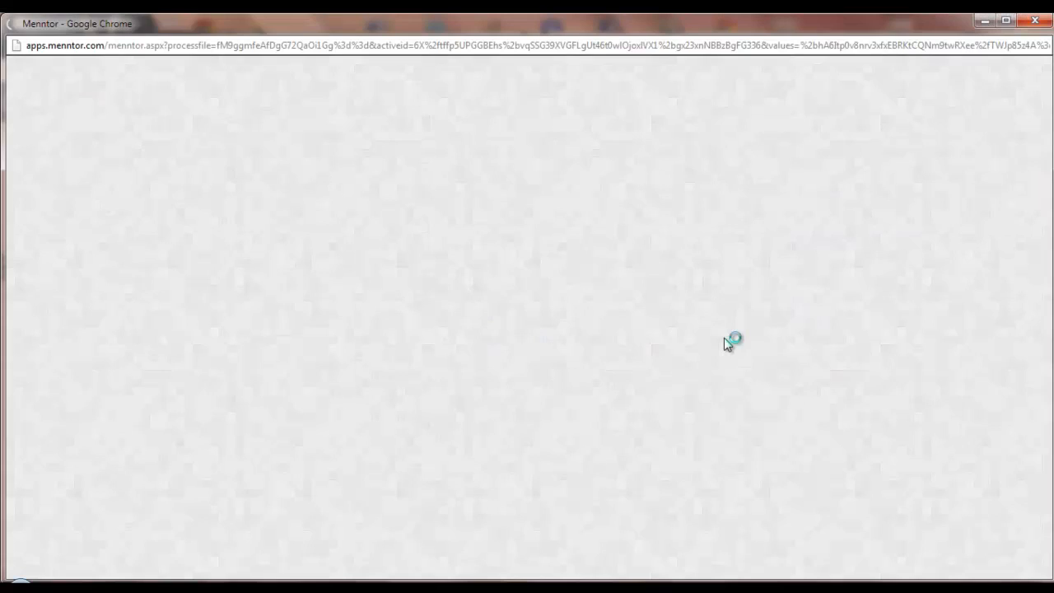
{"action": "type", "text": "AnyCo Ltd"}
{"action": "key", "text": "Tab"}
{"action": "type", "text": "Some"}
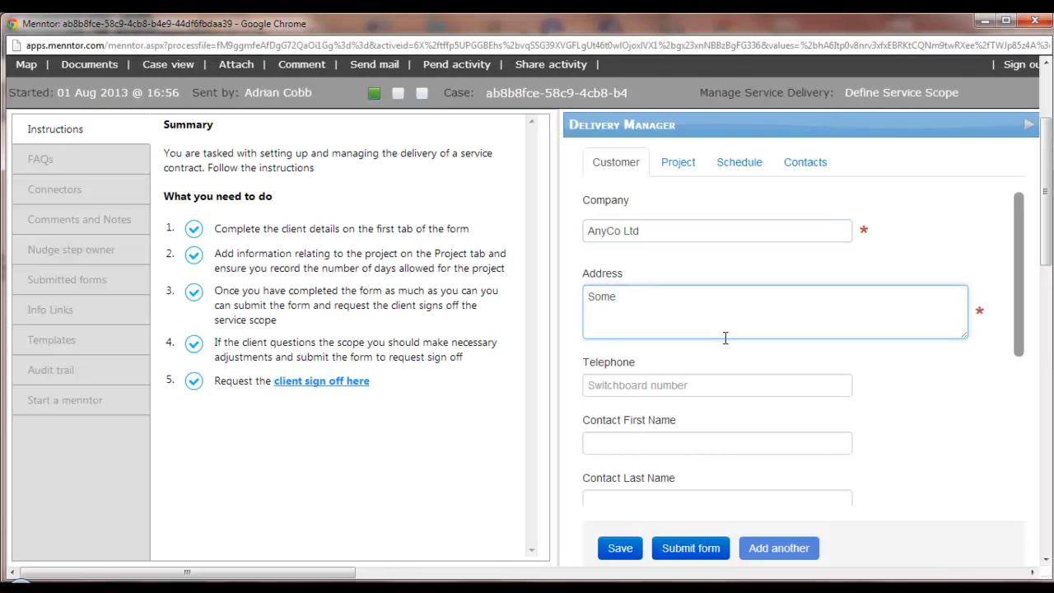
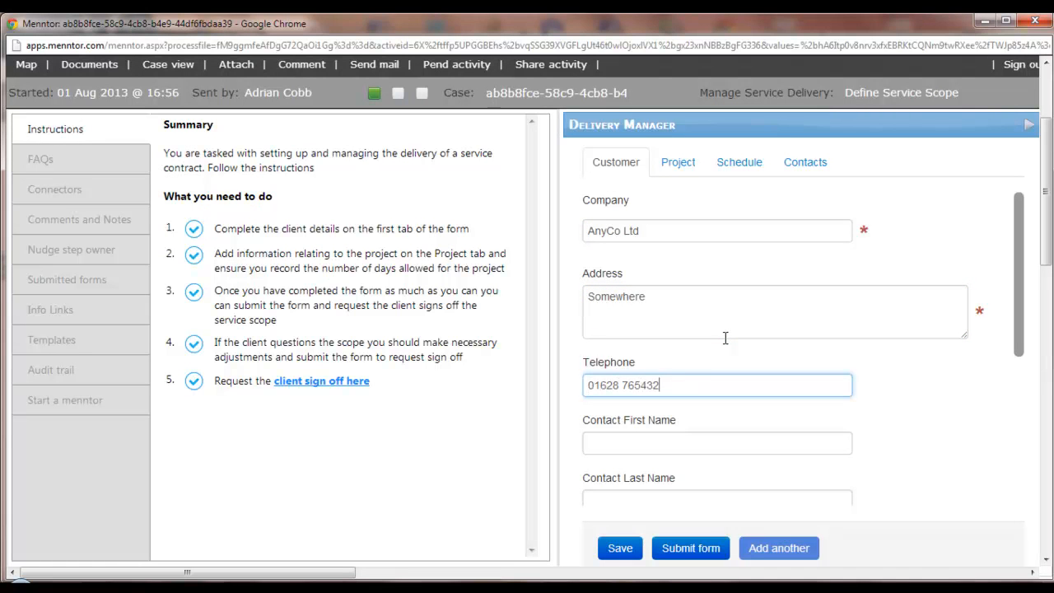
{"action": "key", "text": "Tab"}
{"action": "type", "text": "Fred"}
{"action": "key", "text": "Tab"}
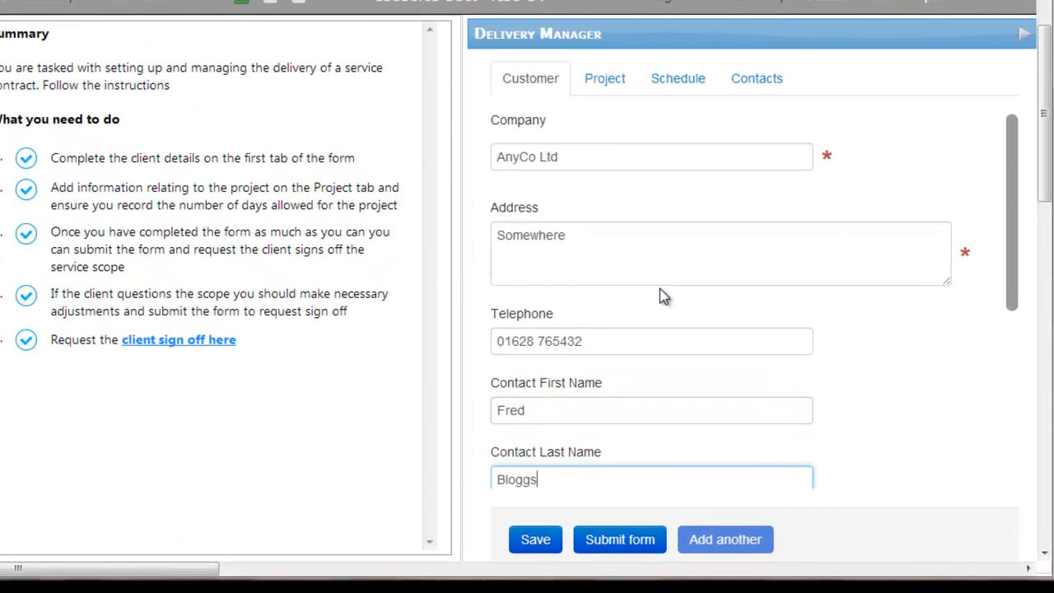
{"action": "type", "text": "Bloggs"}
{"action": "left_click", "coordinate": [535, 539]}
{"action": "left_click", "coordinate": [983, 207]}
Step: Save the Project details with the project lead's name and email, Implementation service and 20 contract days
{"action": "left_click", "coordinate": [604, 78]}
{"action": "left_click", "coordinate": [508, 183]}
{"action": "key", "text": "Tab"}
{"action": "key", "text": "Tab"}
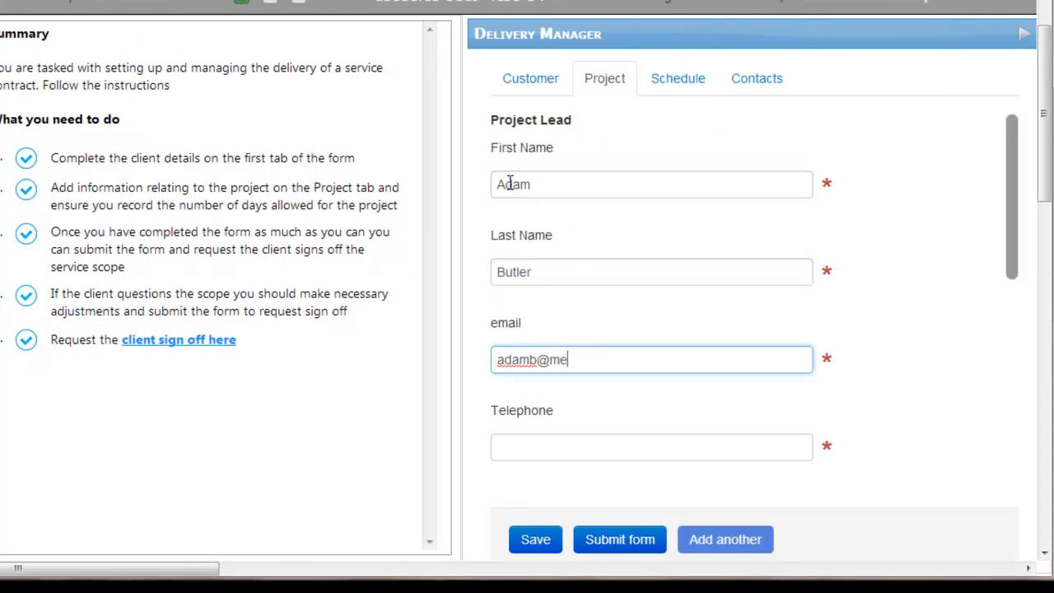
{"action": "key", "text": "Tab"}
{"action": "key", "text": "Tab"}
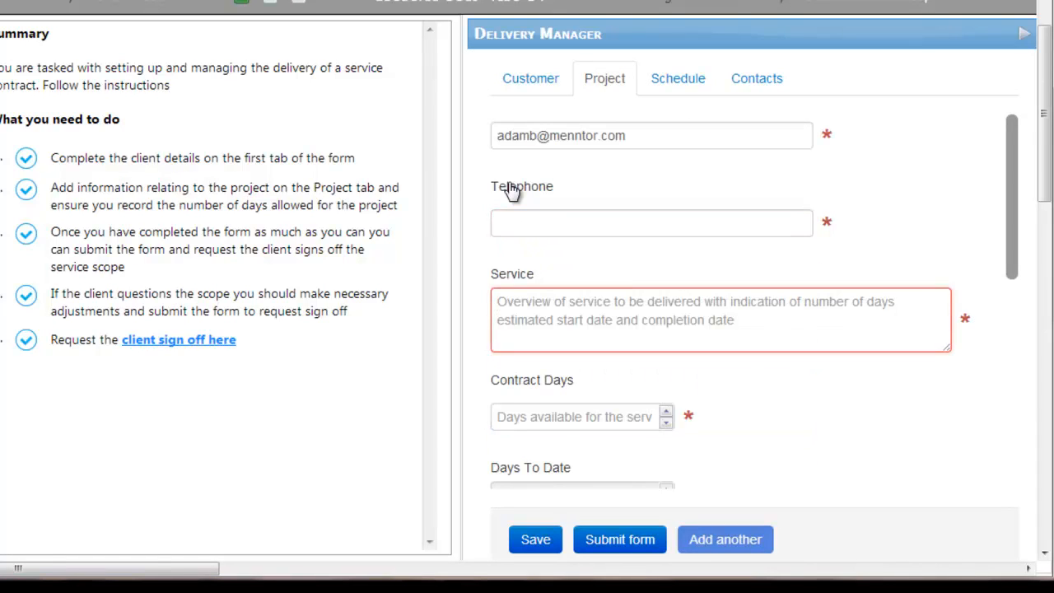
{"action": "type", "text": "Implementation service"}
{"action": "key", "text": "Tab"}
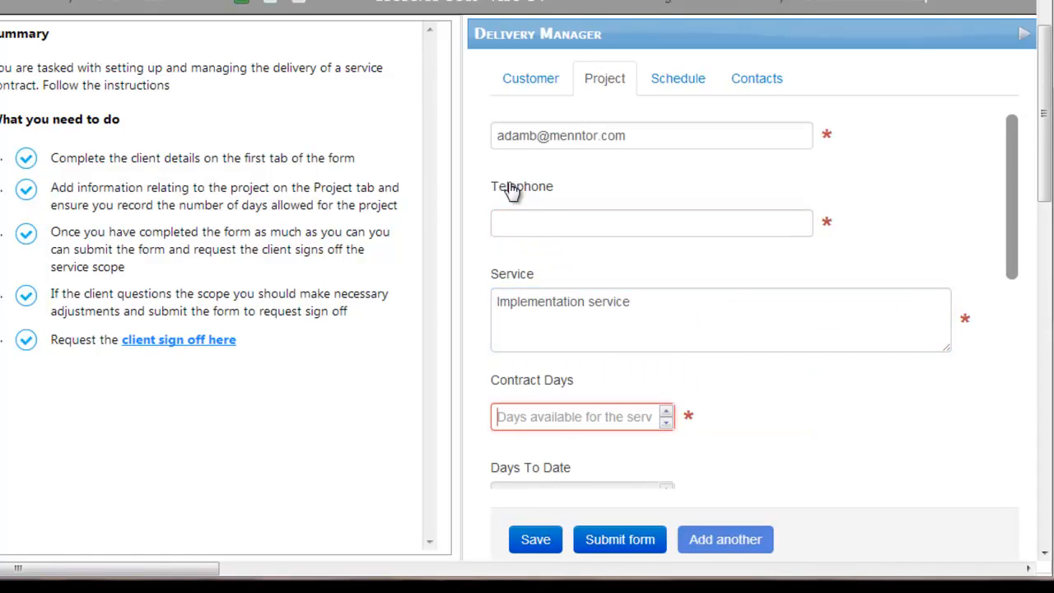
{"action": "type", "text": "20"}
{"action": "left_click", "coordinate": [536, 541]}
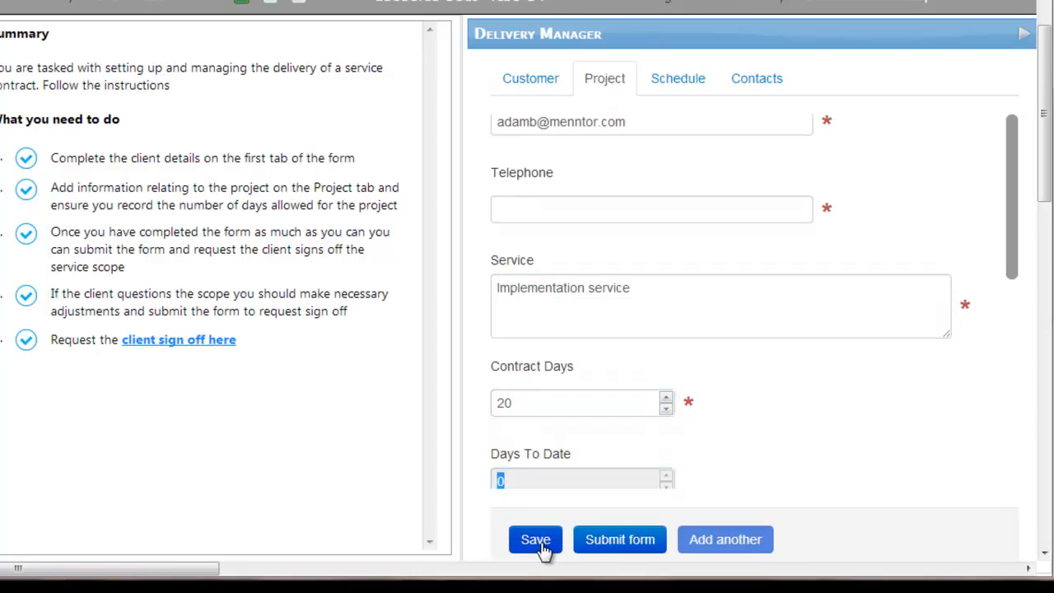
{"action": "left_click", "coordinate": [988, 220]}
{"action": "left_click_drag", "start_coordinate": [1016, 160], "coordinate": [1035, 330]}
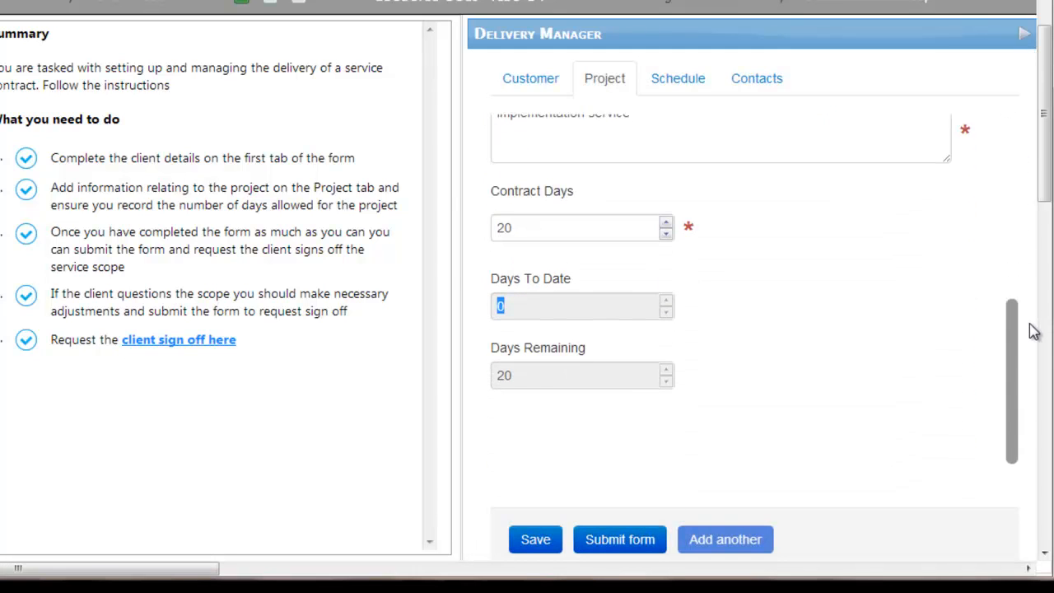
{"action": "left_click", "coordinate": [671, 79]}
Step: Save a schedule entry dated 14 July 2013 with a responsible person, summary 'Install' and -2 days taken
{"action": "left_click_drag", "start_coordinate": [1018, 409], "coordinate": [1018, 224]}
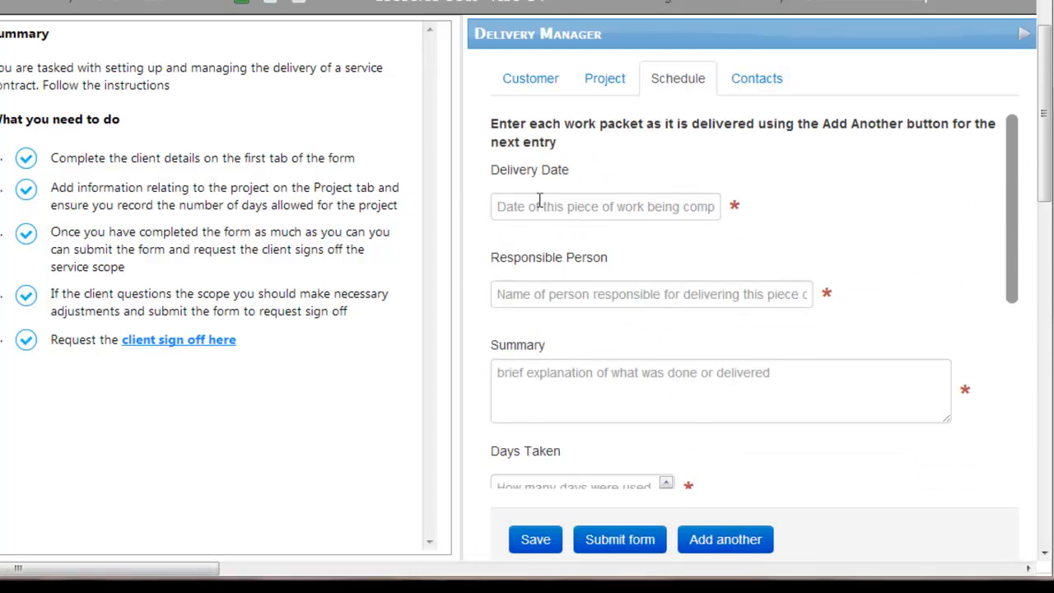
{"action": "left_click", "coordinate": [541, 203]}
{"action": "left_click", "coordinate": [508, 247]}
{"action": "left_click", "coordinate": [509, 353]}
{"action": "left_click", "coordinate": [503, 293]}
{"action": "type", "text": "Adam"}
{"action": "key", "text": "Tab"}
{"action": "type", "text": "Install"}
{"action": "key", "text": "Tab"}
{"action": "type", "text": "-2"}
{"action": "left_click", "coordinate": [536, 540]}
{"action": "left_click", "coordinate": [981, 208]}
Step: Add a second entry dated 17 July 2013 with a responsible person, 'Training introduction' and 5 days taken
{"action": "left_click", "coordinate": [713, 544]}
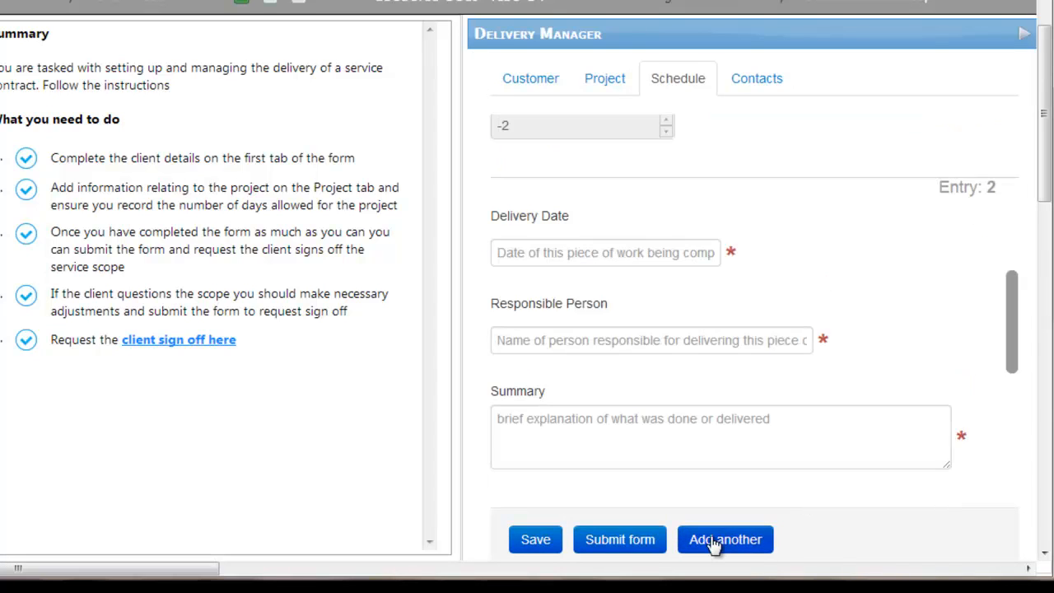
{"action": "left_click", "coordinate": [494, 247]}
{"action": "left_click", "coordinate": [508, 294]}
{"action": "left_click", "coordinate": [596, 398]}
{"action": "left_click", "coordinate": [497, 340]}
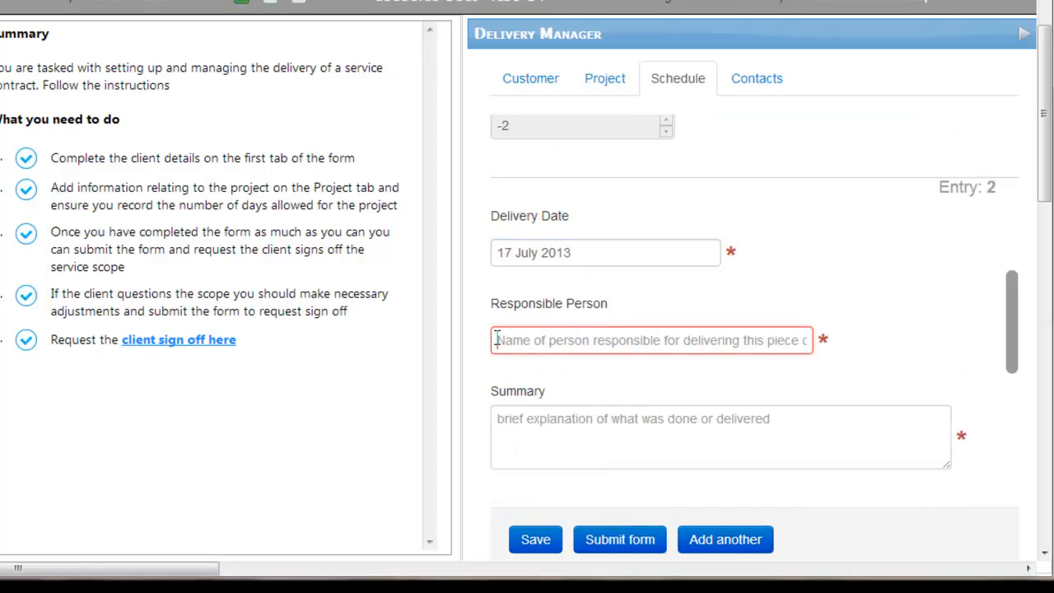
{"action": "type", "text": "George"}
{"action": "key", "text": "Tab"}
{"action": "type", "text": "Tr"}
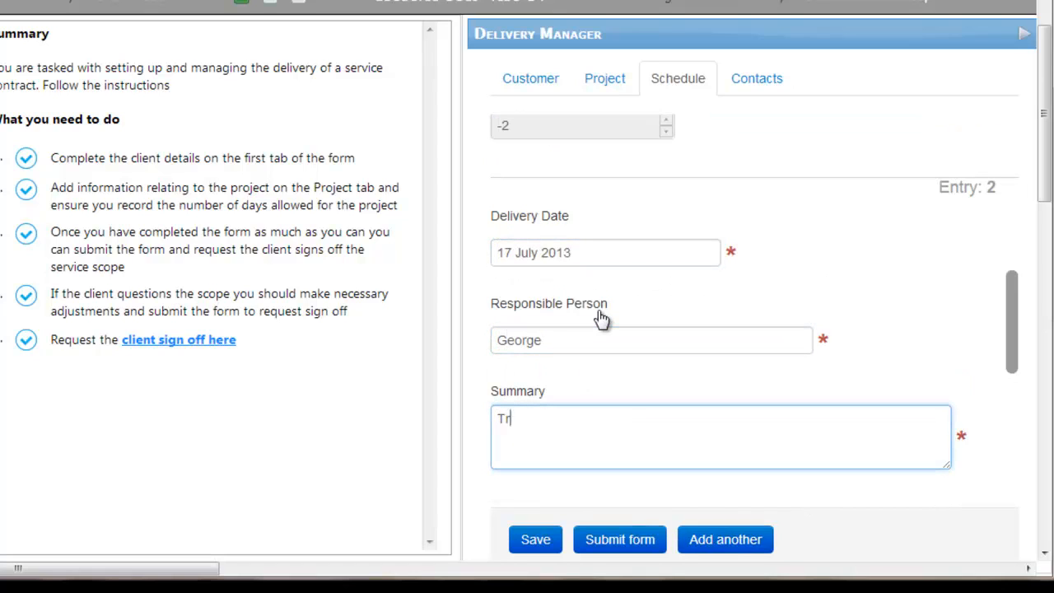
{"action": "type", "text": "aining introduction"}
{"action": "key", "text": "Tab"}
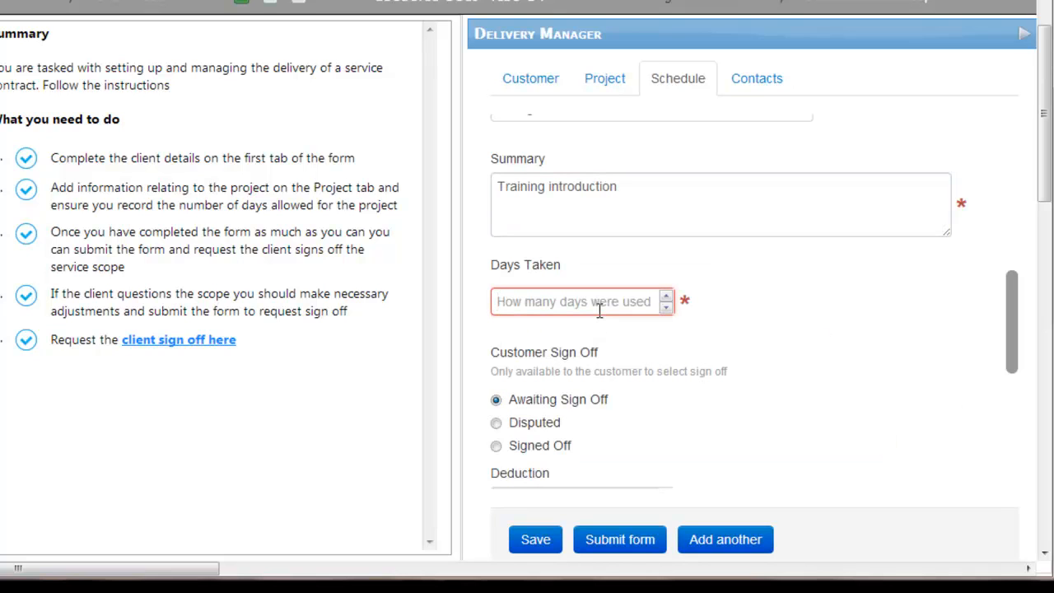
{"action": "type", "text": "5"}
{"action": "left_click", "coordinate": [545, 540]}
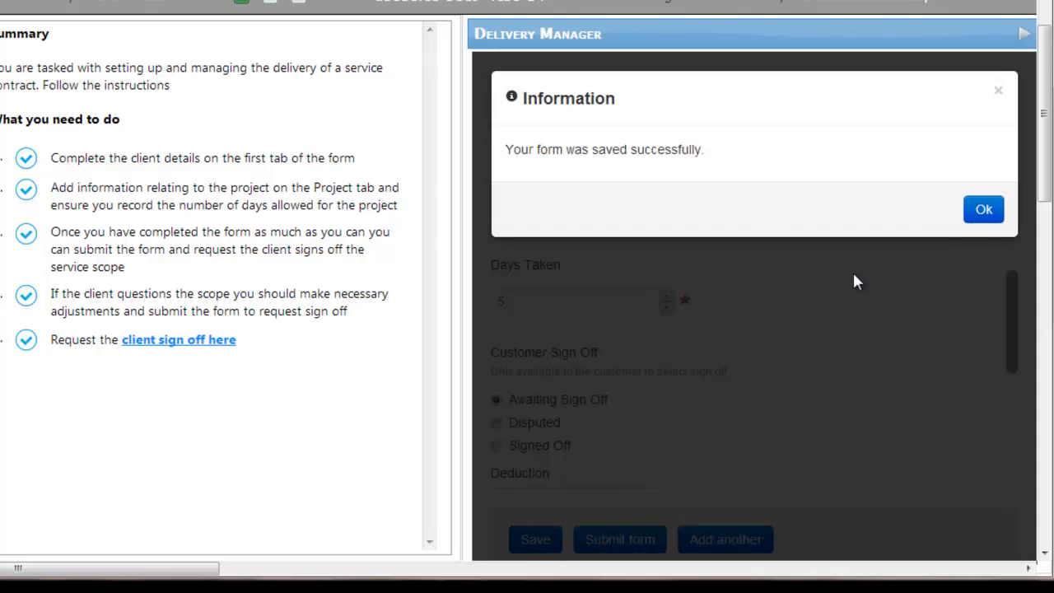
{"action": "left_click", "coordinate": [976, 210]}
Step: Confirm 7 days to date and 13 remaining, tick steps 1 and 3, follow the sign-off link, and close the test
{"action": "left_click", "coordinate": [594, 79]}
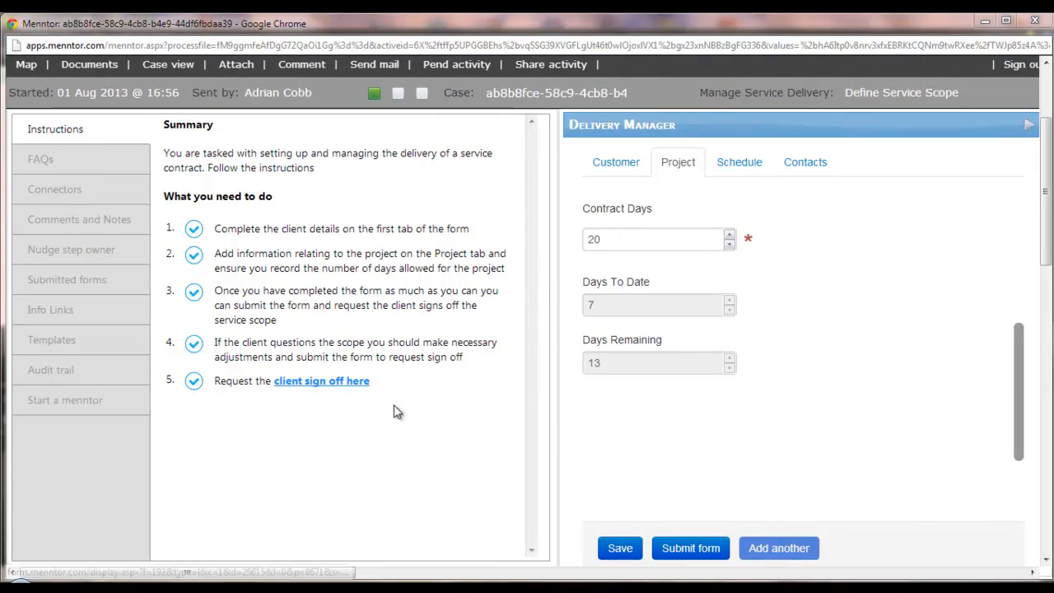
{"action": "left_click", "coordinate": [193, 229]}
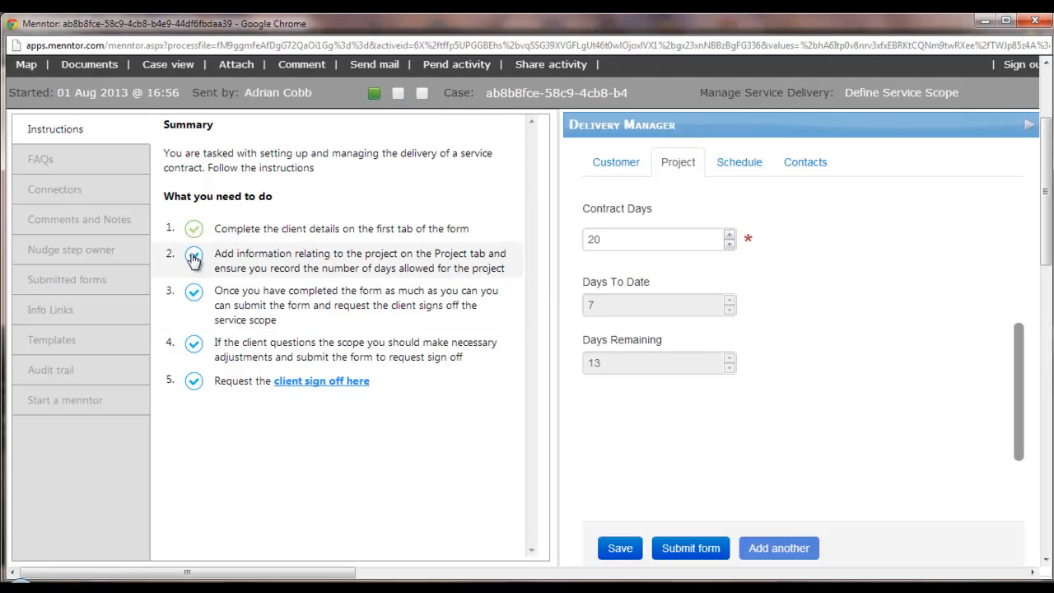
{"action": "left_click", "coordinate": [193, 292]}
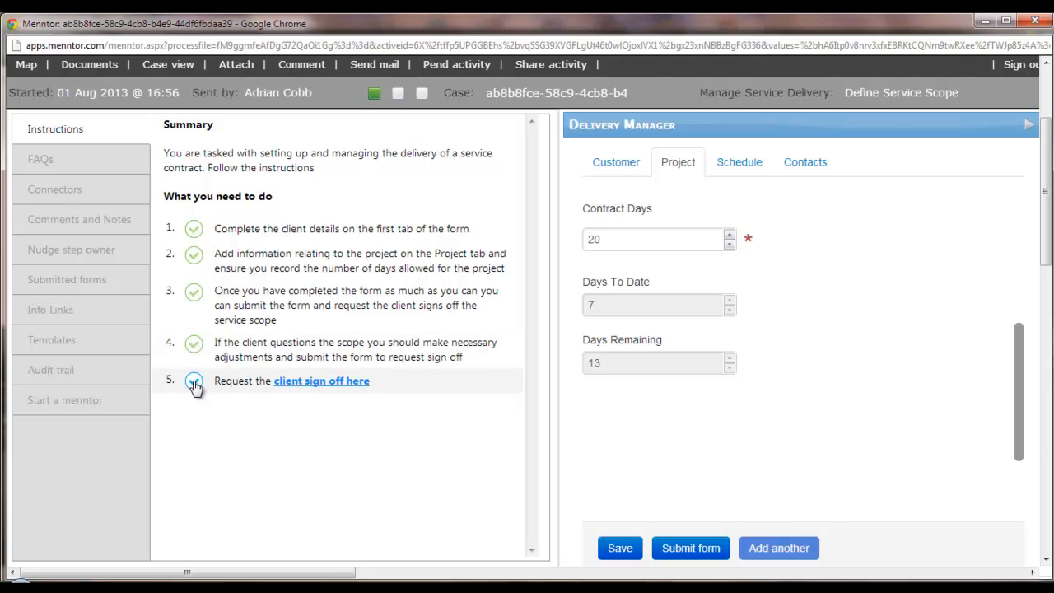
{"action": "left_click", "coordinate": [308, 381]}
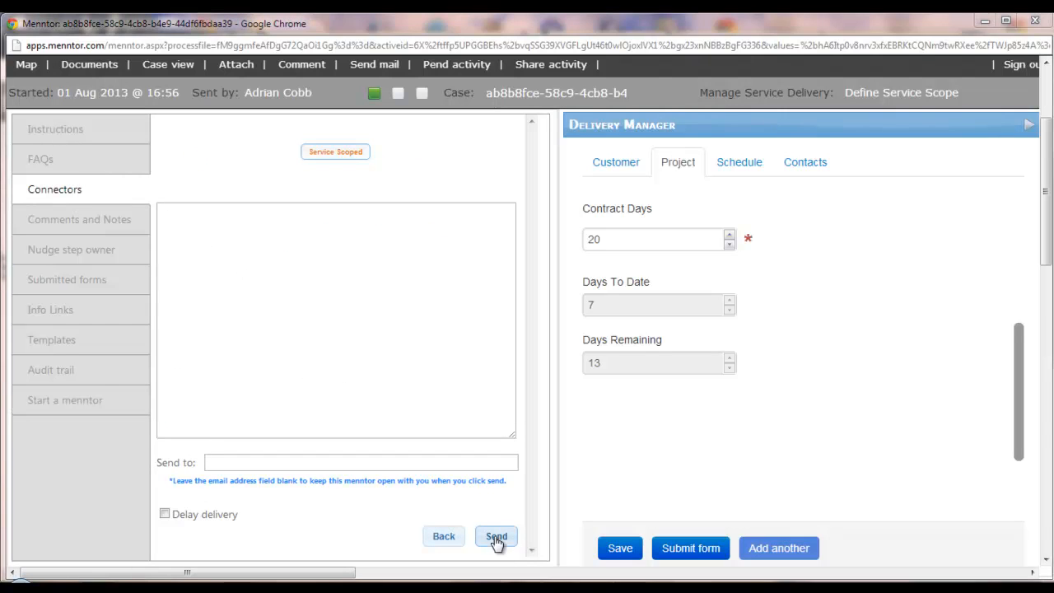
{"action": "left_click", "coordinate": [1039, 22]}
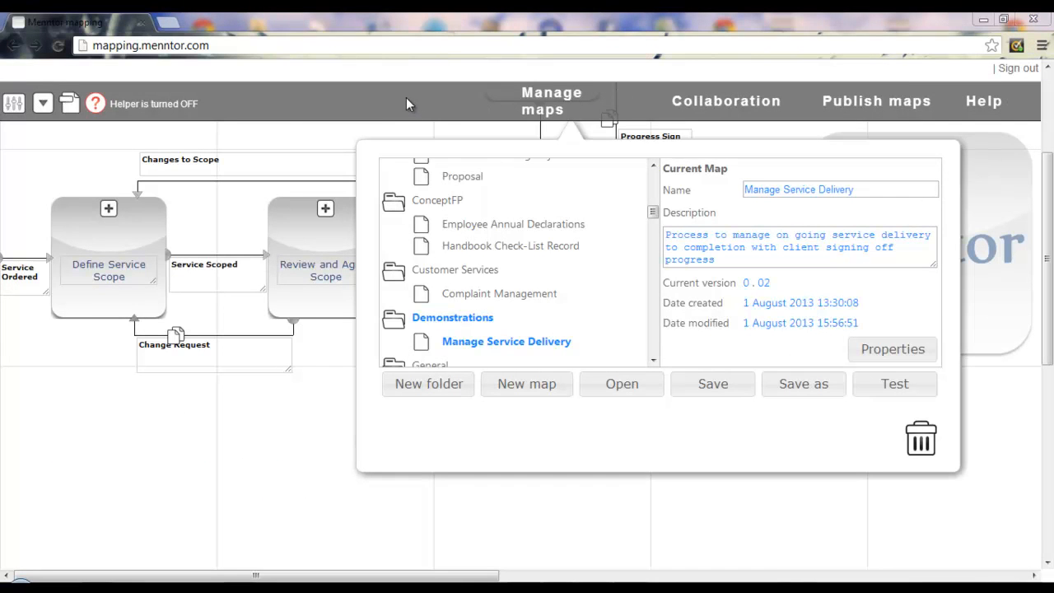
Step: Write a default message for the Service Scoped connector asking the client to review and sign off
{"action": "left_click", "coordinate": [340, 97]}
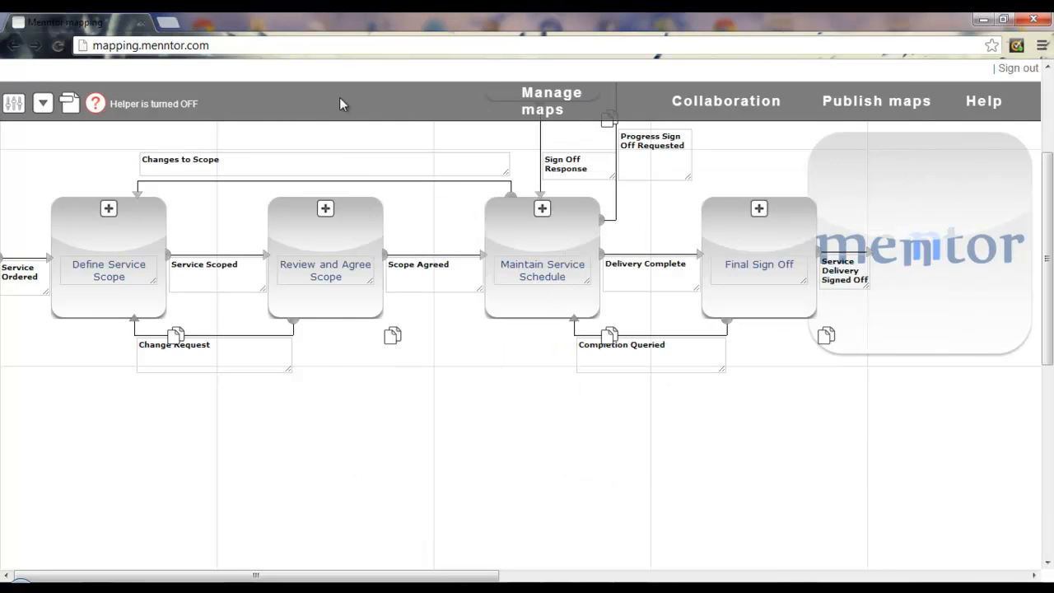
{"action": "left_click", "coordinate": [266, 261]}
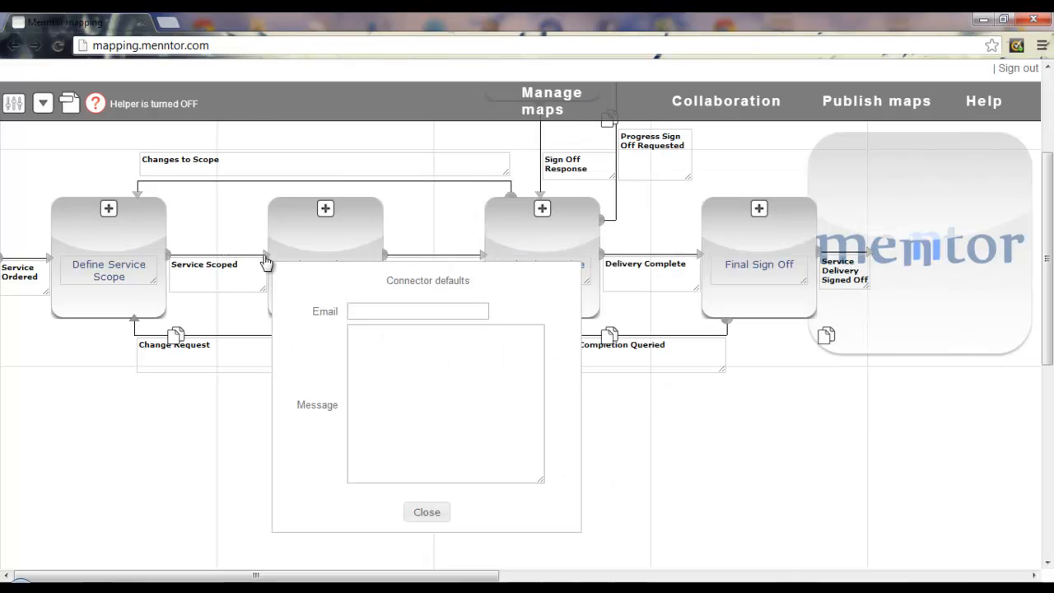
{"action": "left_click", "coordinate": [355, 333]}
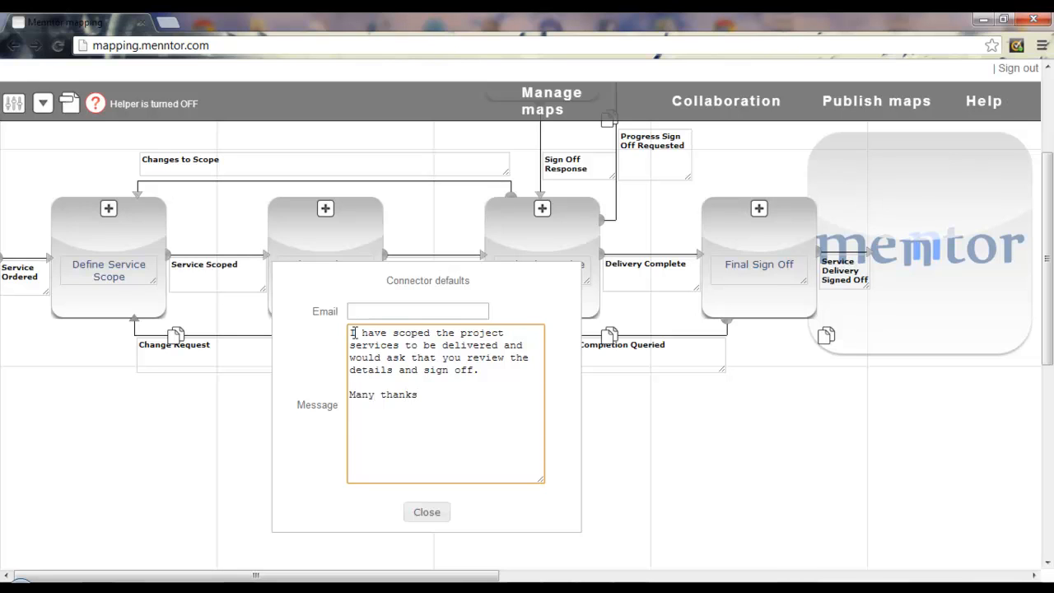
{"action": "left_click", "coordinate": [70, 102]}
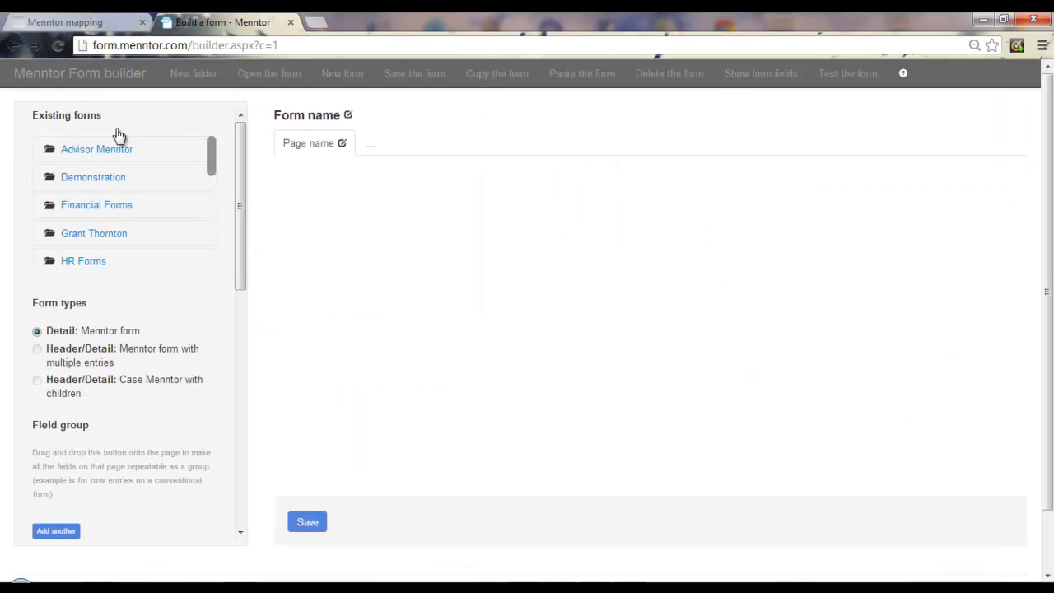
Step: Copy the {Customer_Contact_email} token from the Delivery Manager form into the connector's default Email
{"action": "left_click_drag", "start_coordinate": [210, 147], "coordinate": [208, 205]}
{"action": "left_click", "coordinate": [110, 197]}
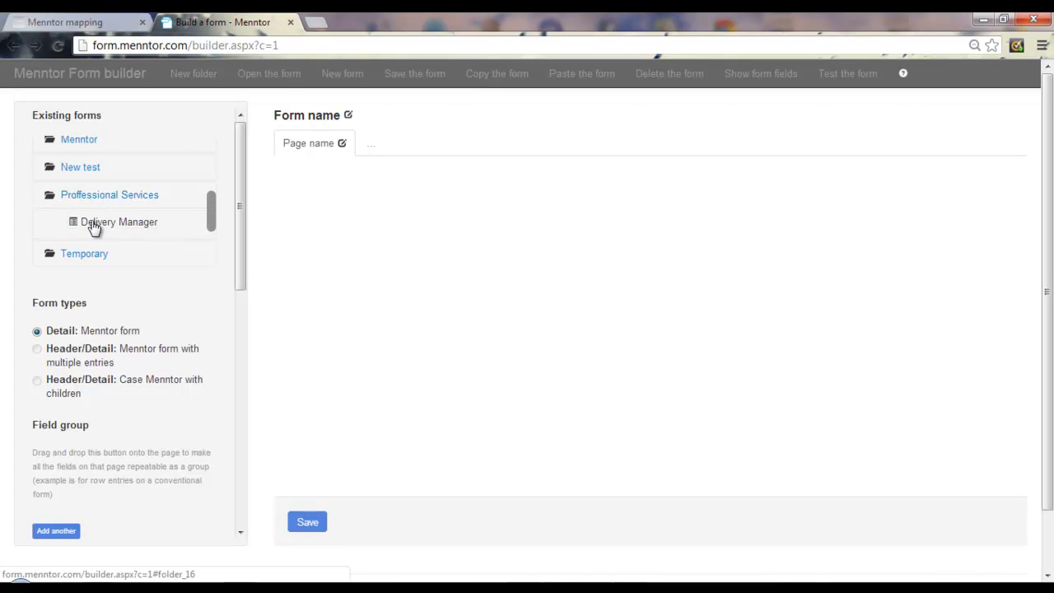
{"action": "left_click", "coordinate": [269, 75]}
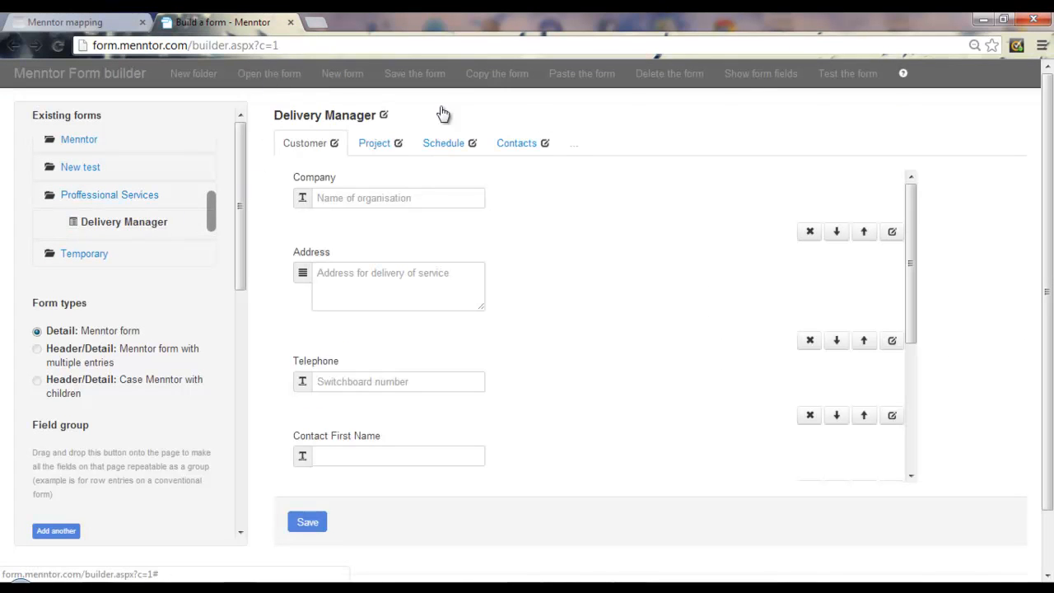
{"action": "left_click", "coordinate": [762, 73]}
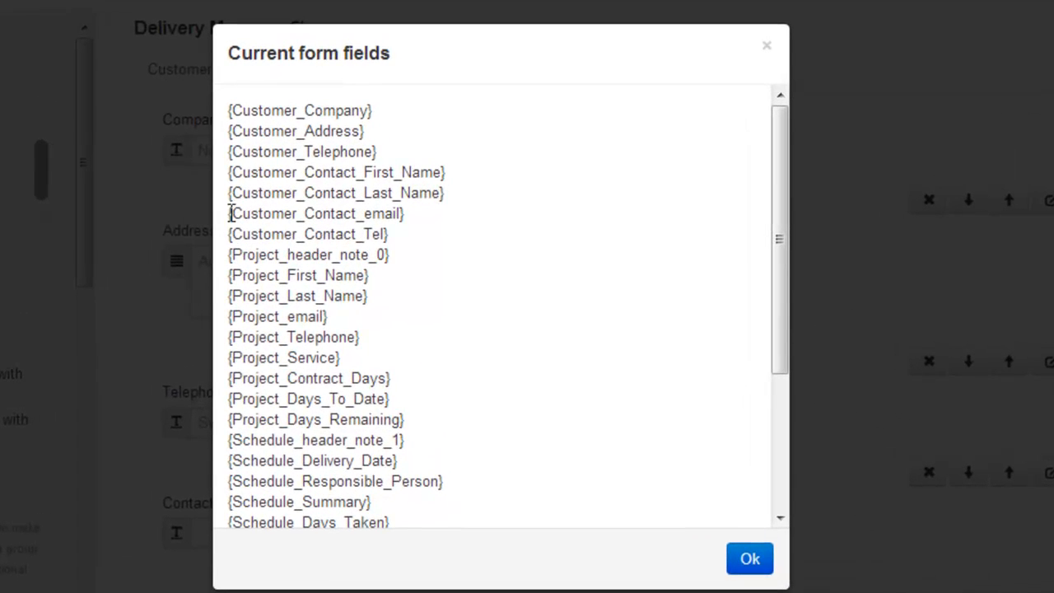
{"action": "left_click_drag", "start_coordinate": [224, 216], "coordinate": [428, 219]}
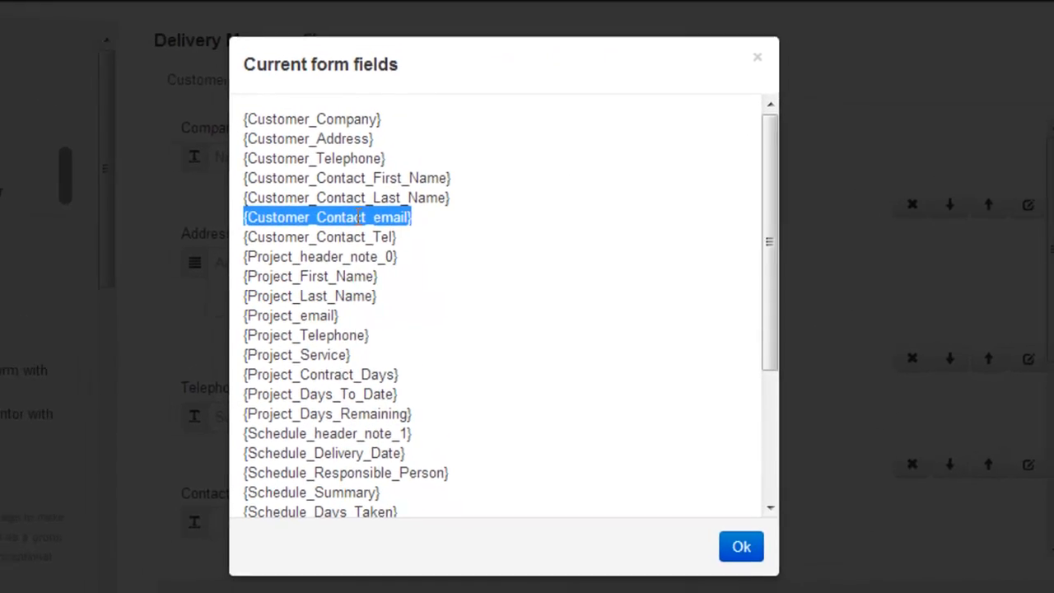
{"action": "right_click", "coordinate": [352, 219]}
{"action": "left_click", "coordinate": [420, 240]}
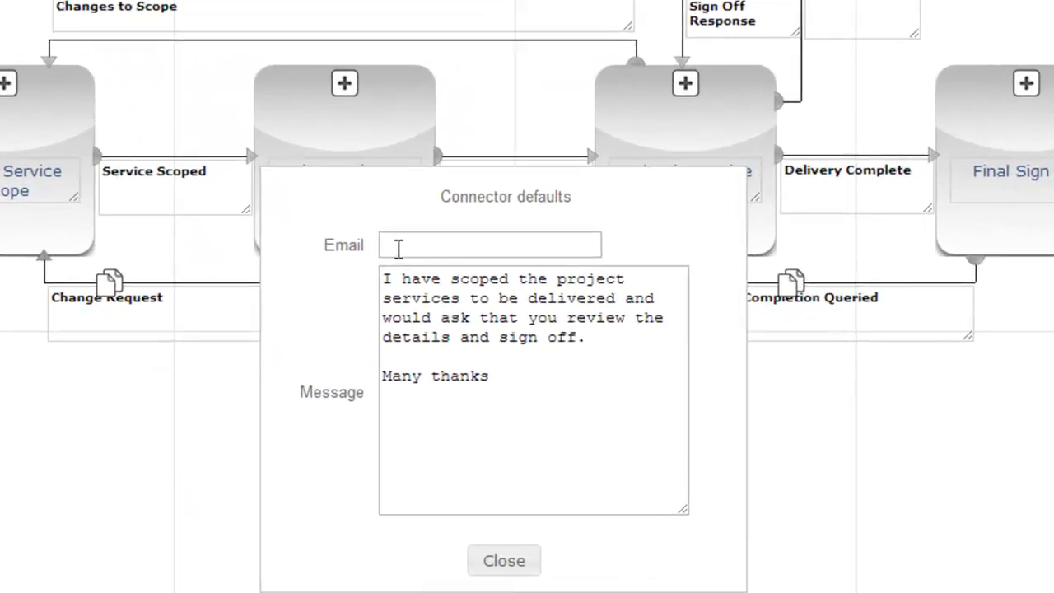
{"action": "left_click", "coordinate": [397, 247]}
{"action": "right_click", "coordinate": [396, 247]}
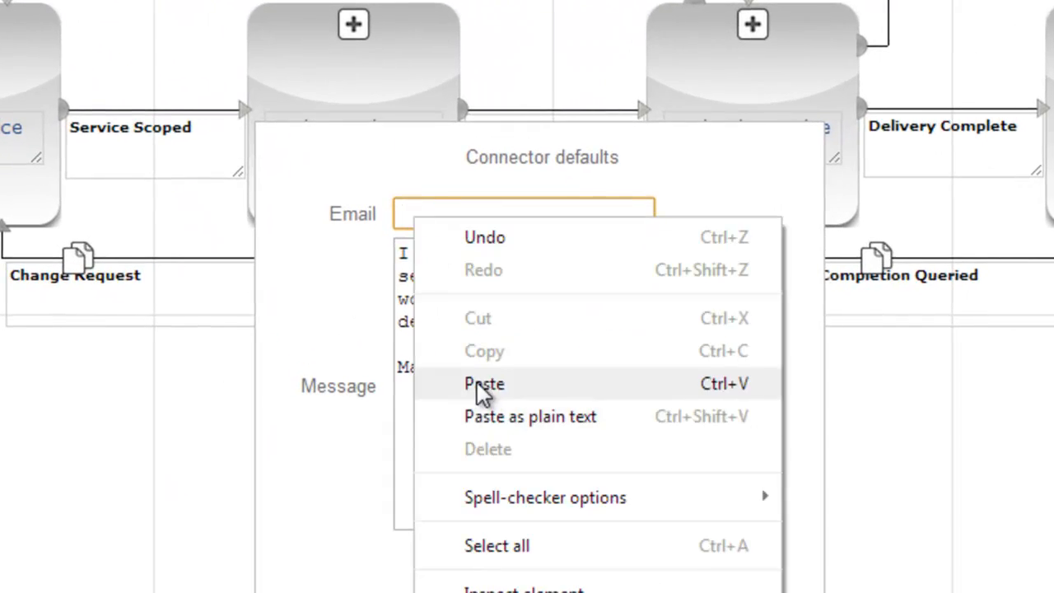
{"action": "left_click", "coordinate": [456, 405]}
Step: Paste {Project_First_Name} below 'Many thanks' in the connector message and close the defaults
{"action": "left_click", "coordinate": [393, 408]}
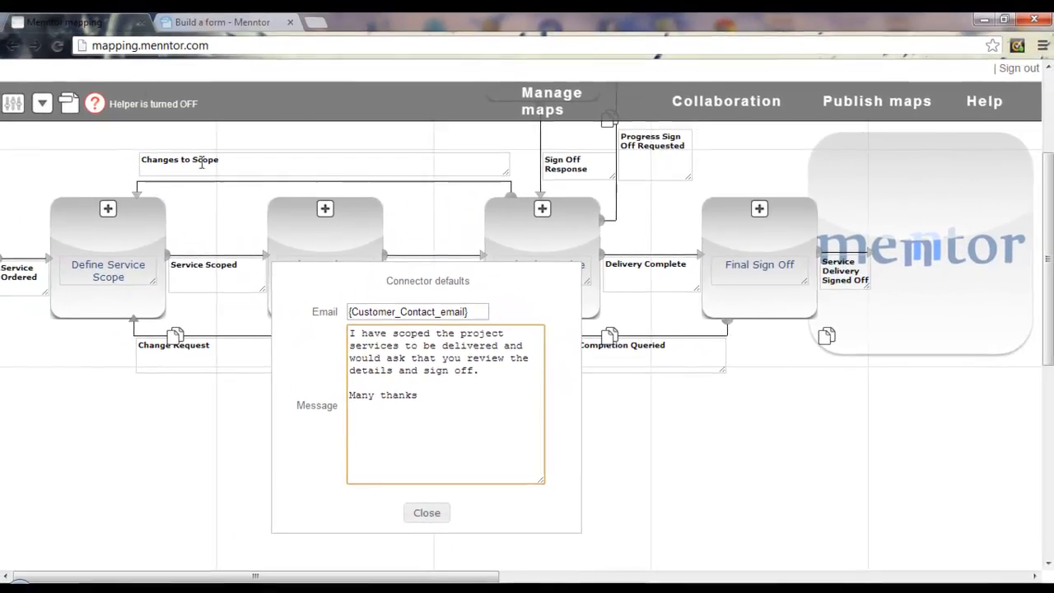
{"action": "left_click", "coordinate": [69, 104]}
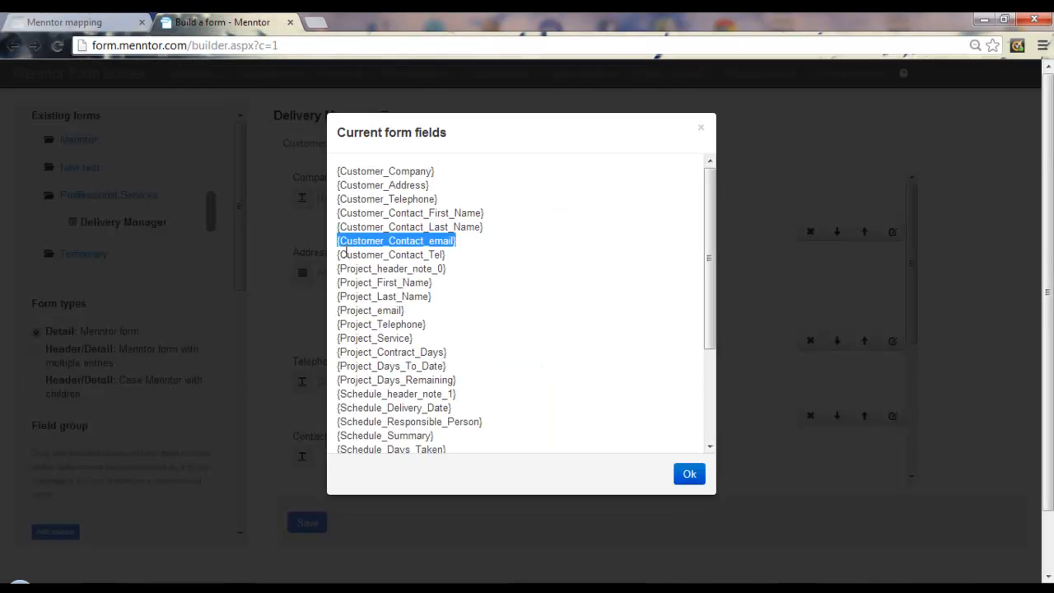
{"action": "left_click", "coordinate": [438, 285]}
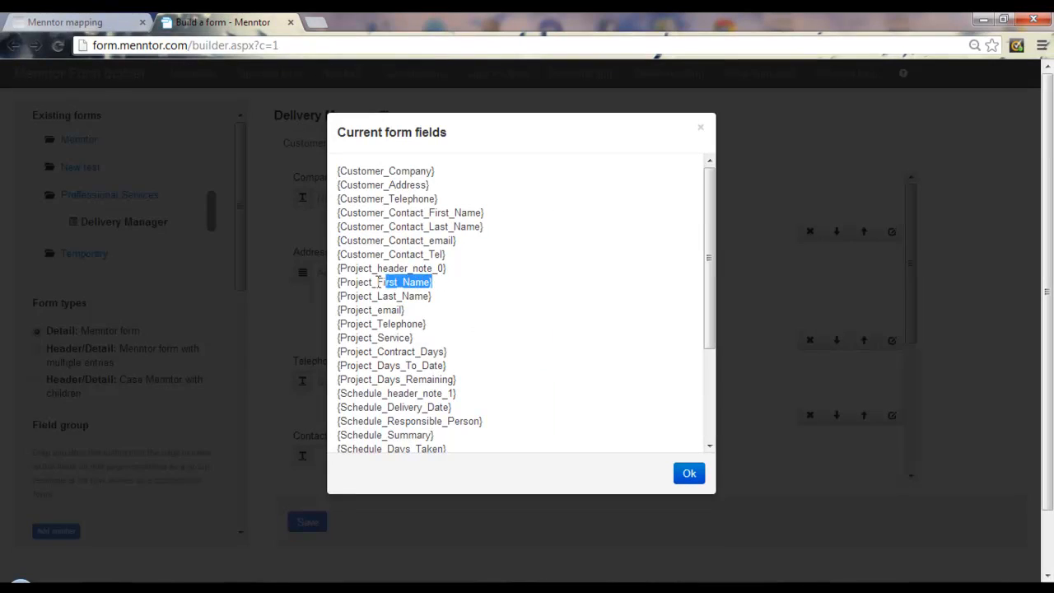
{"action": "left_click_drag", "start_coordinate": [386, 281], "coordinate": [332, 282]}
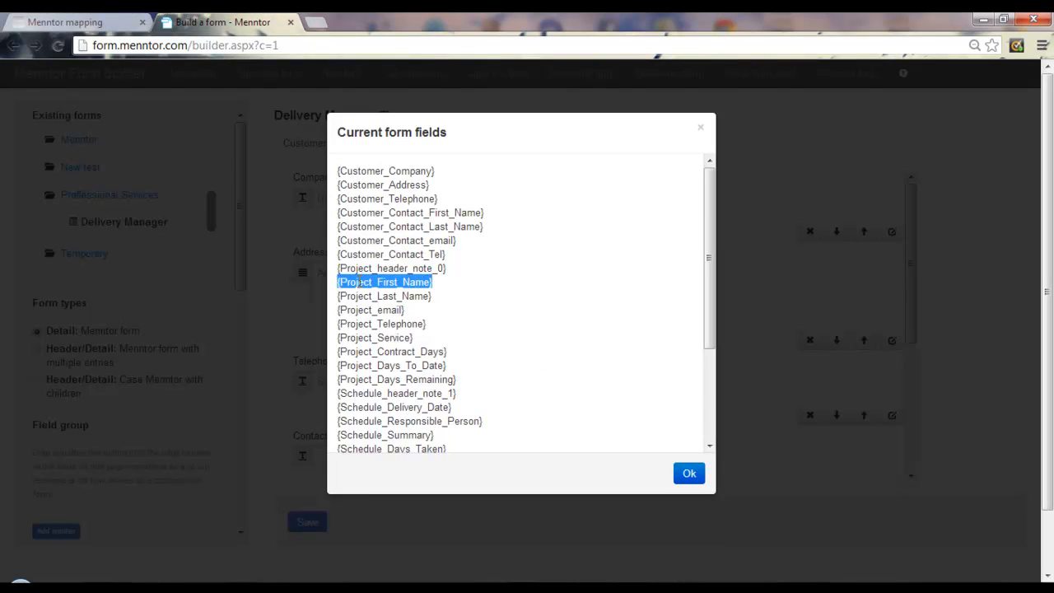
{"action": "right_click", "coordinate": [359, 281]}
{"action": "left_click", "coordinate": [387, 295]}
{"action": "left_click", "coordinate": [66, 22]}
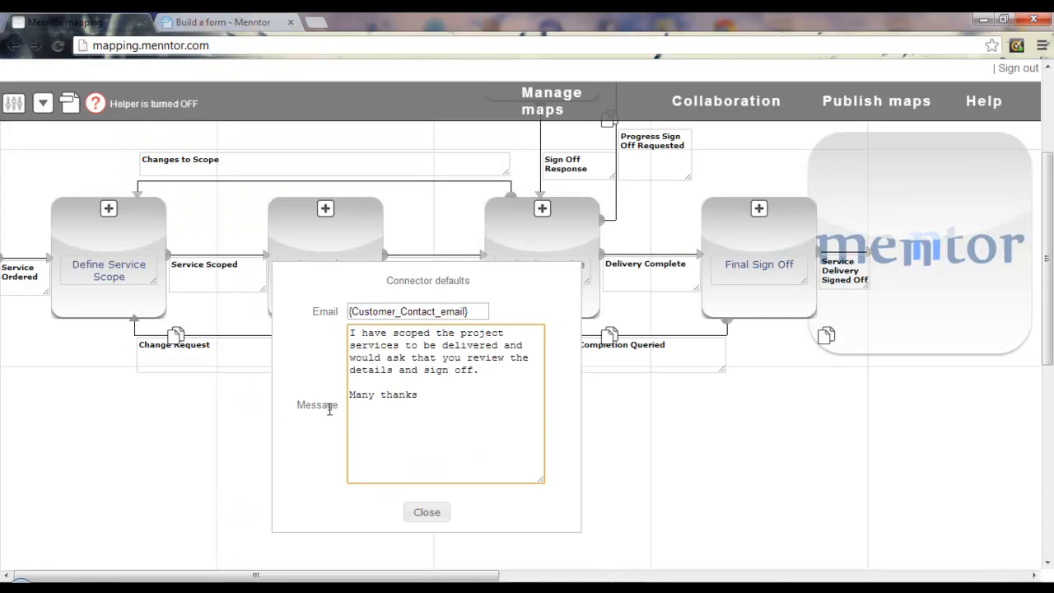
{"action": "right_click", "coordinate": [357, 421]}
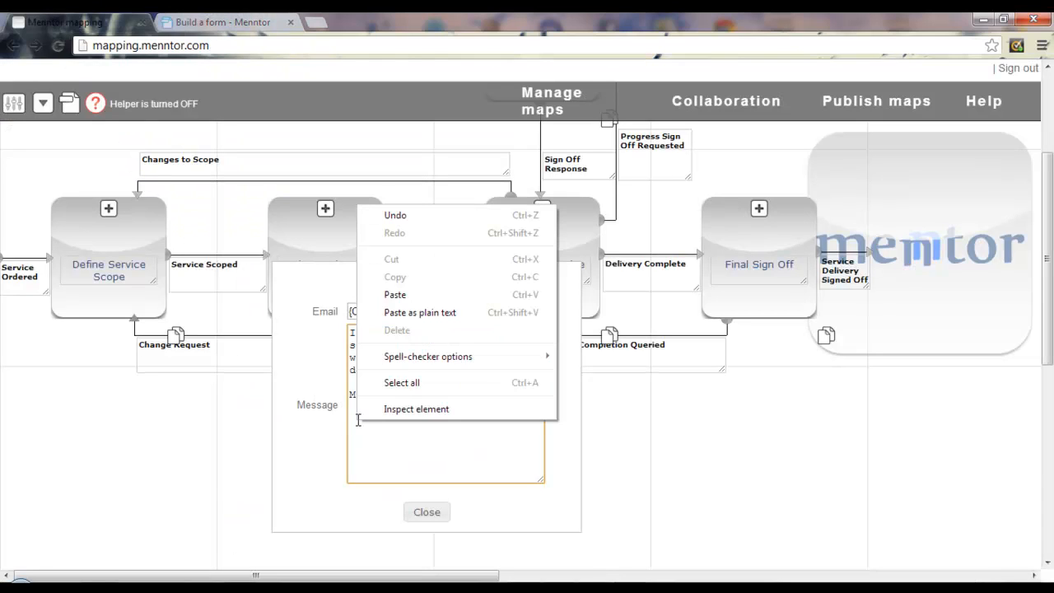
{"action": "left_click", "coordinate": [394, 294]}
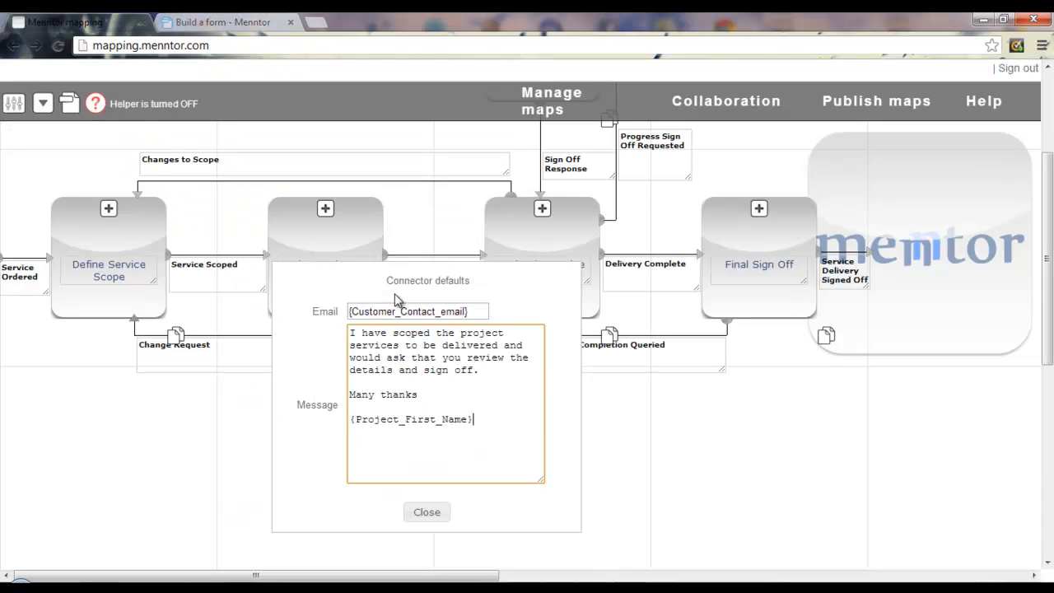
{"action": "left_click", "coordinate": [425, 513]}
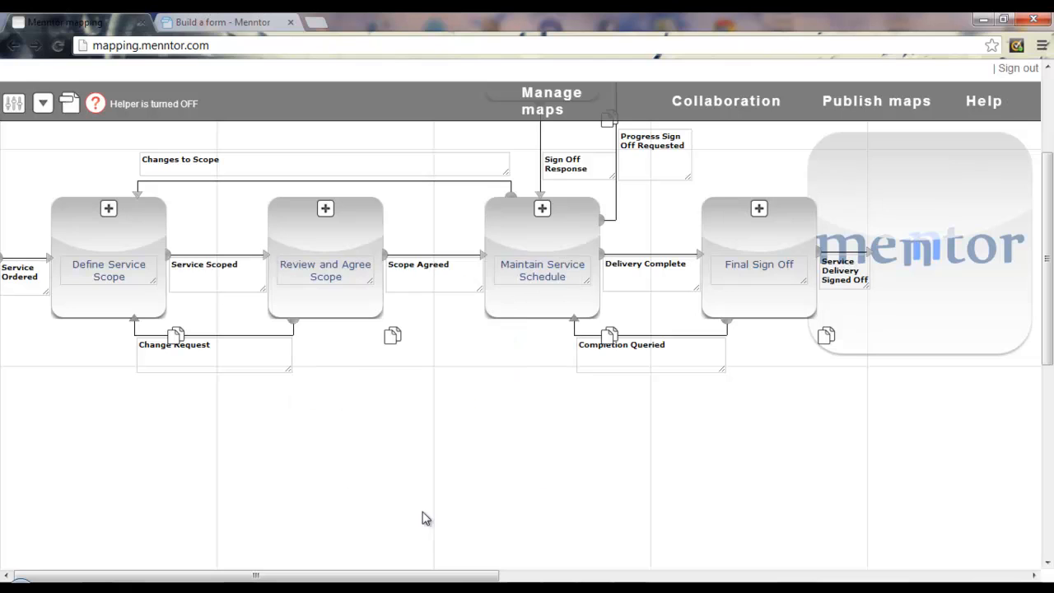
{"action": "left_click", "coordinate": [555, 118]}
Step: Save the Manage Service Delivery map and start a test run
{"action": "left_click", "coordinate": [710, 387]}
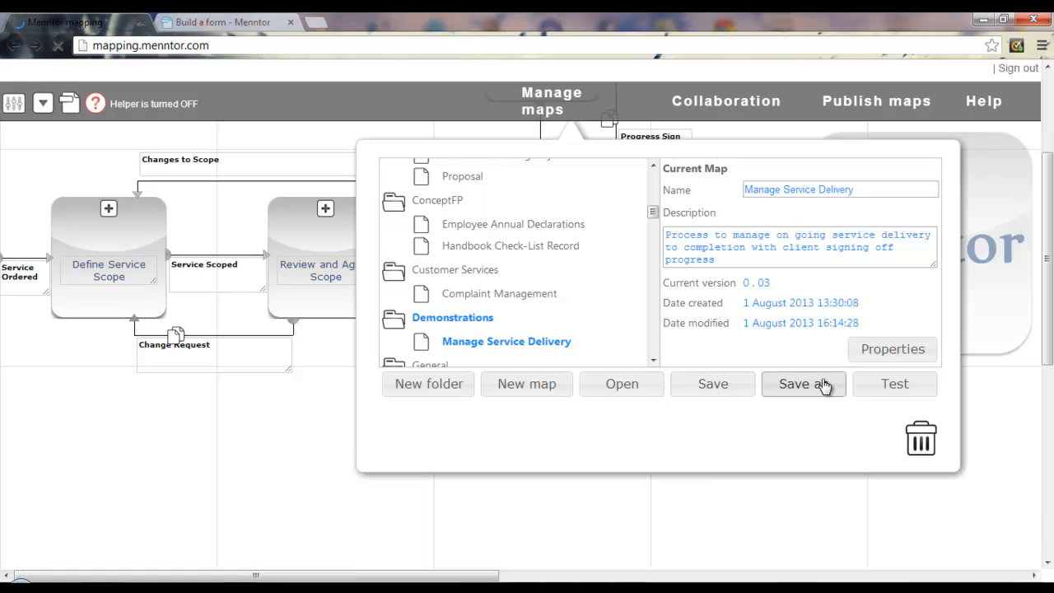
{"action": "left_click", "coordinate": [896, 387]}
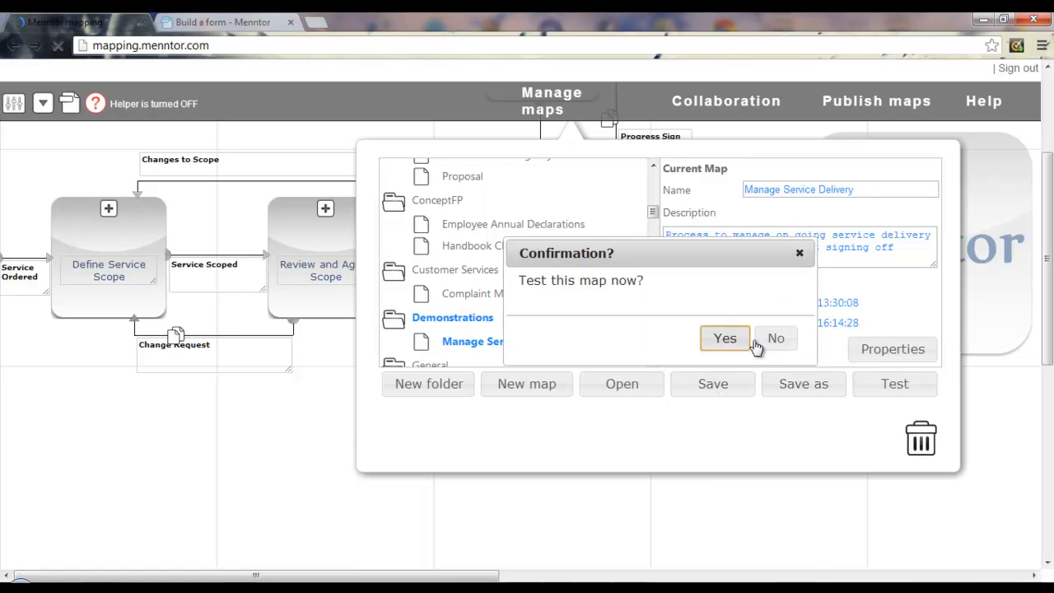
{"action": "left_click", "coordinate": [722, 338]}
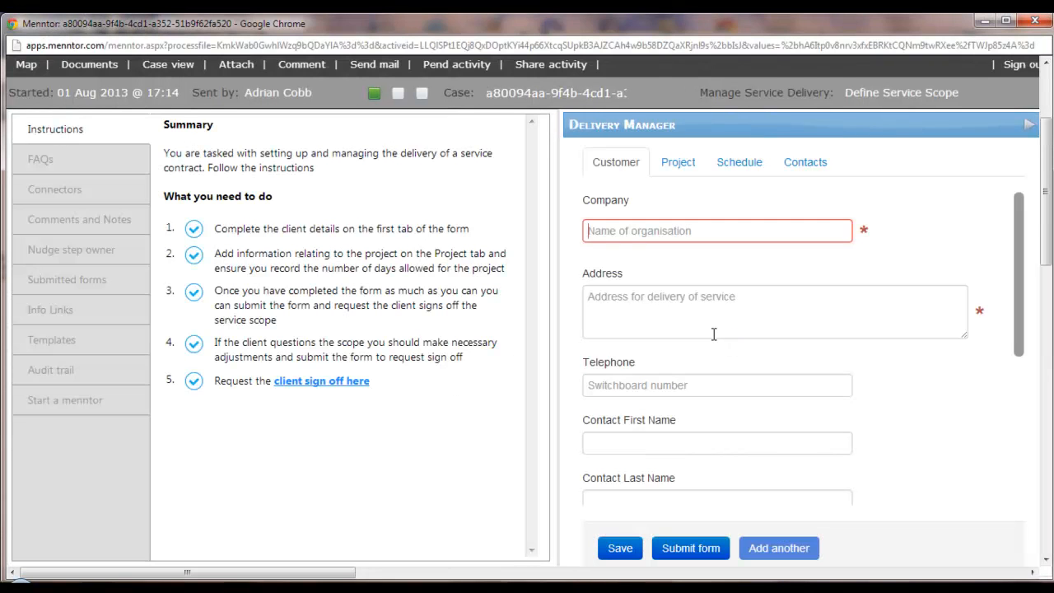
Step: Save the Delivery Manager form with company Anyco Ltd, the contact's email and the project lead's full name
{"action": "type", "text": "Anyco Ltd"}
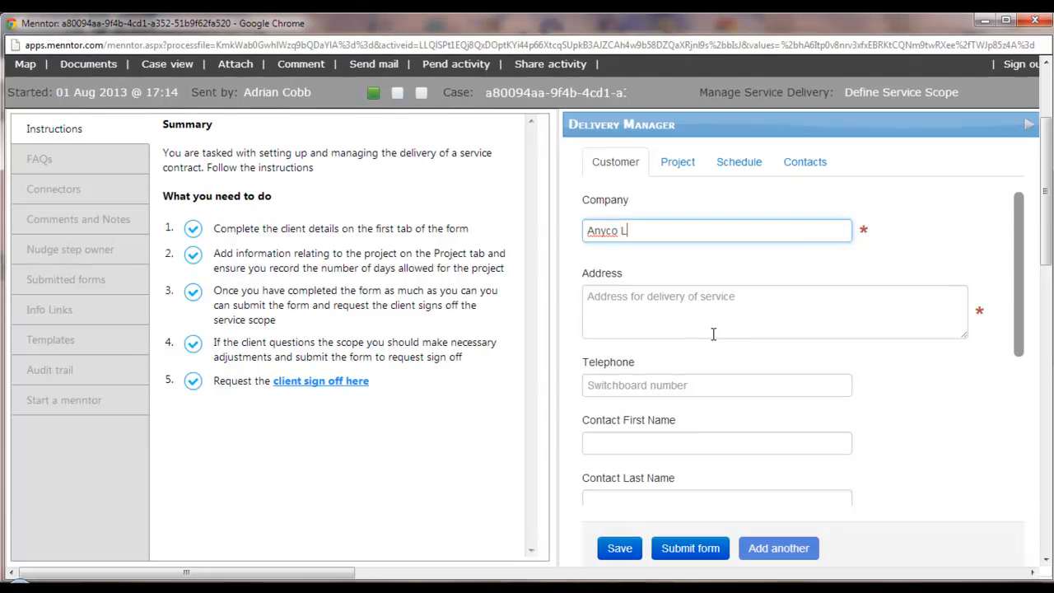
{"action": "key", "text": "Tab"}
{"action": "key", "text": "Tab"}
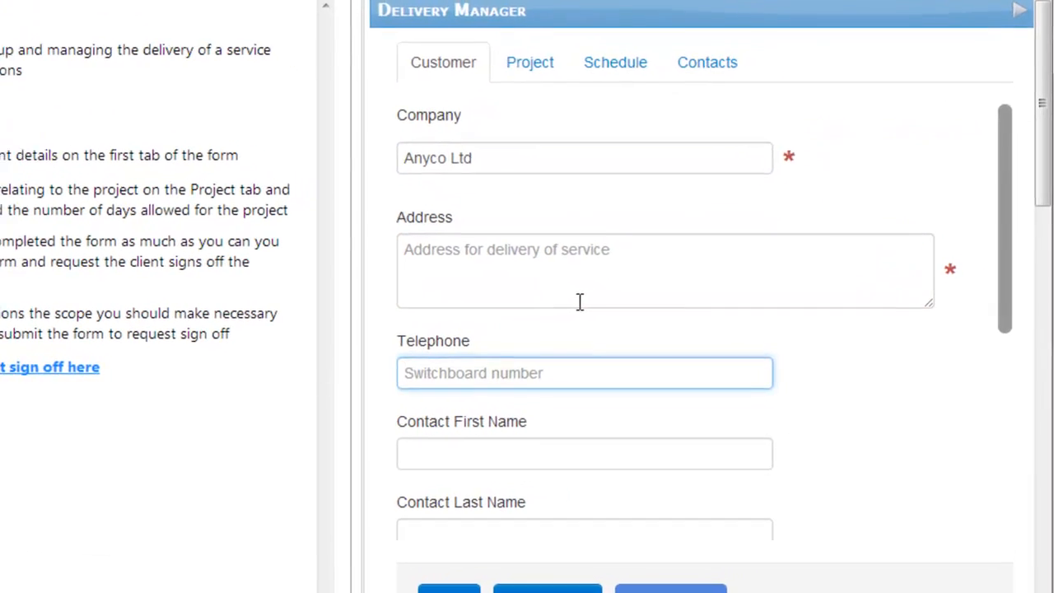
{"action": "key", "text": "Tab"}
{"action": "key", "text": "Tab"}
{"action": "key", "text": "Tab"}
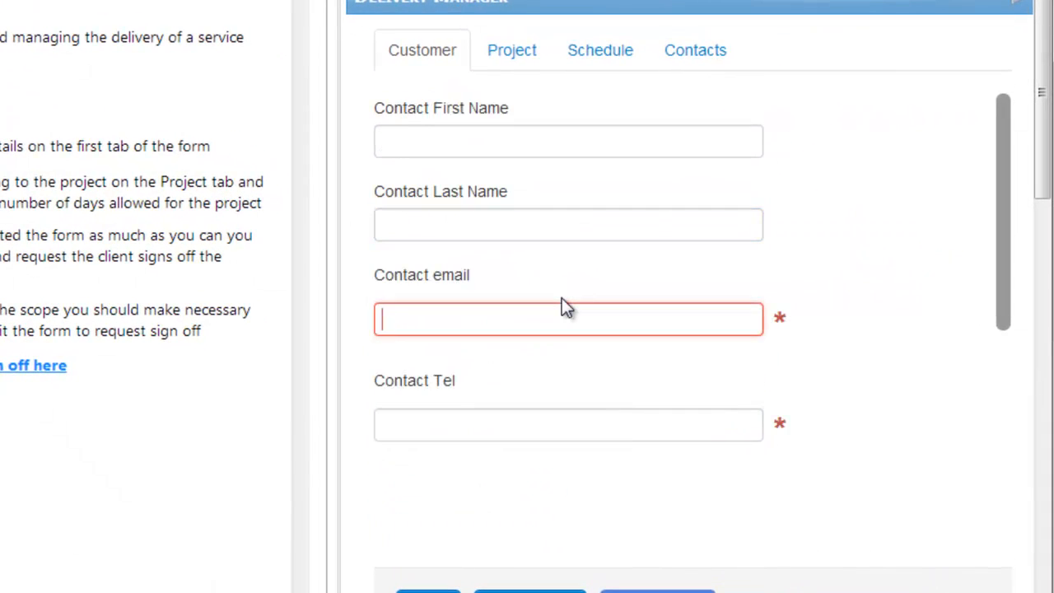
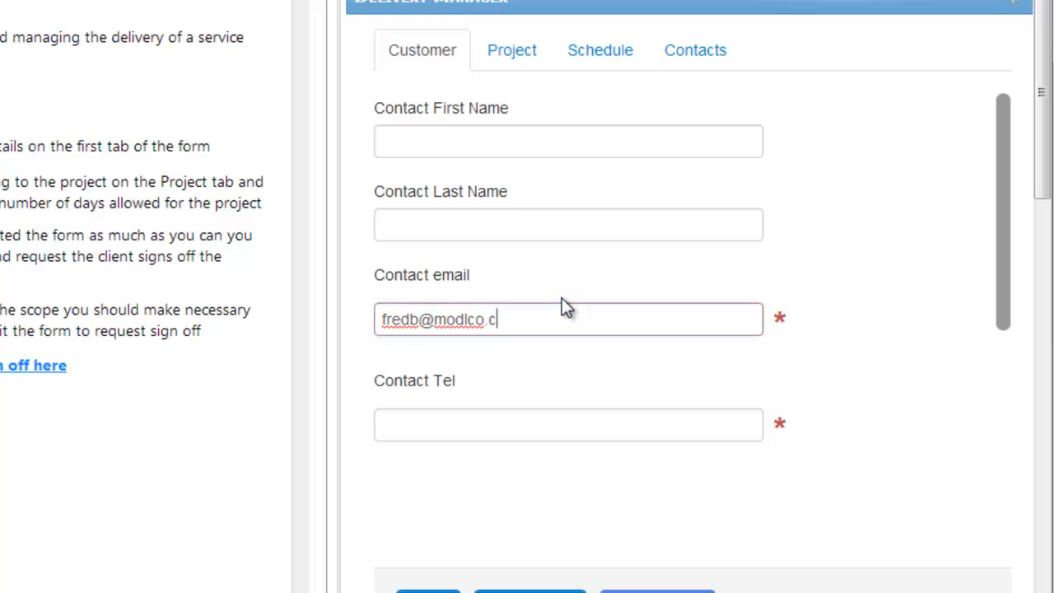
{"action": "left_click", "coordinate": [516, 51]}
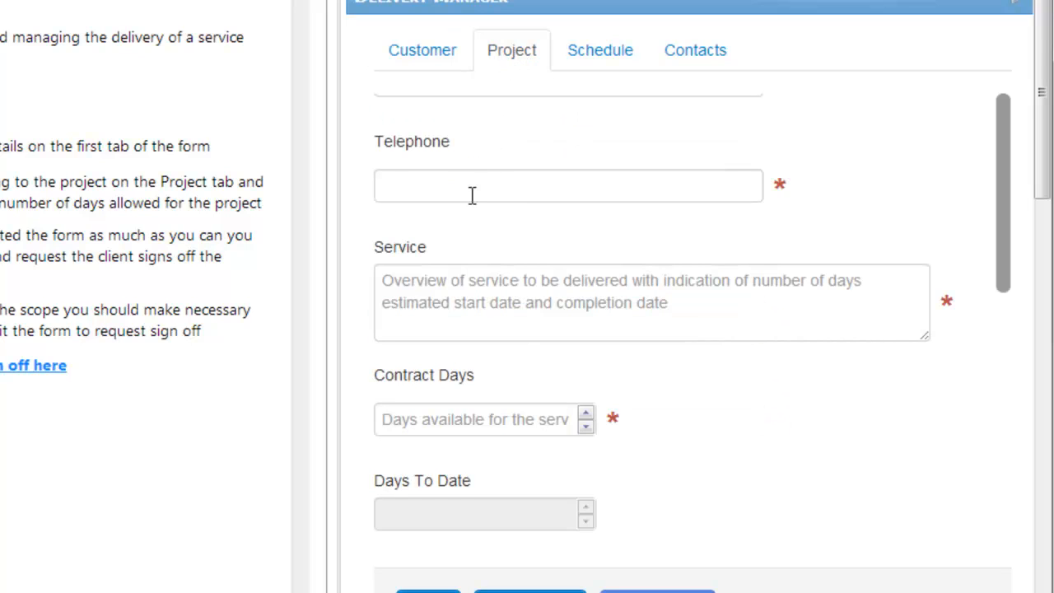
{"action": "left_click_drag", "start_coordinate": [1008, 169], "coordinate": [1006, 164]}
{"action": "left_click", "coordinate": [427, 179]}
{"action": "key", "text": "Tab"}
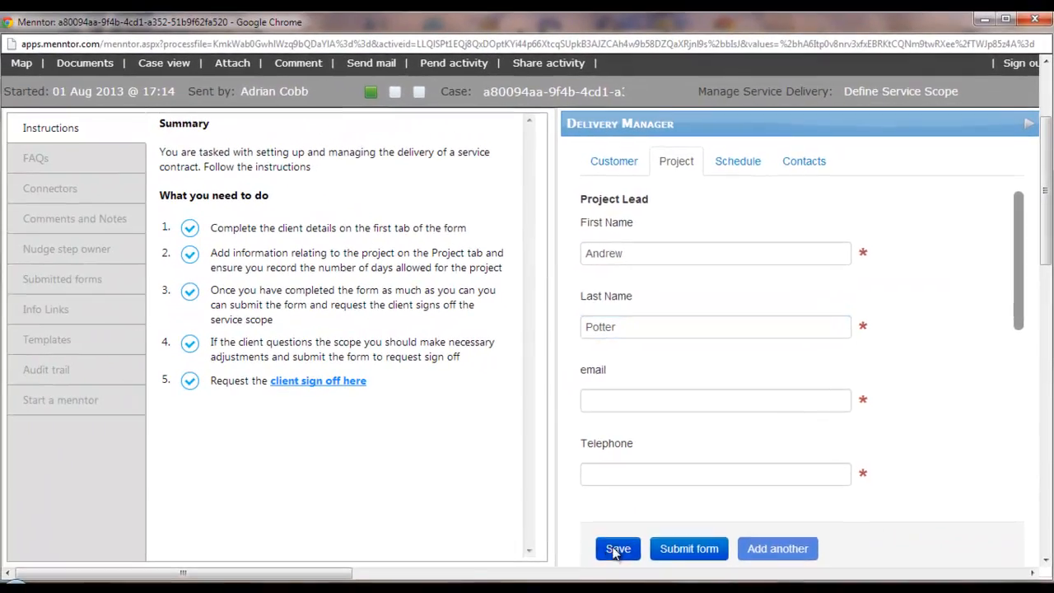
{"action": "left_click", "coordinate": [615, 548]}
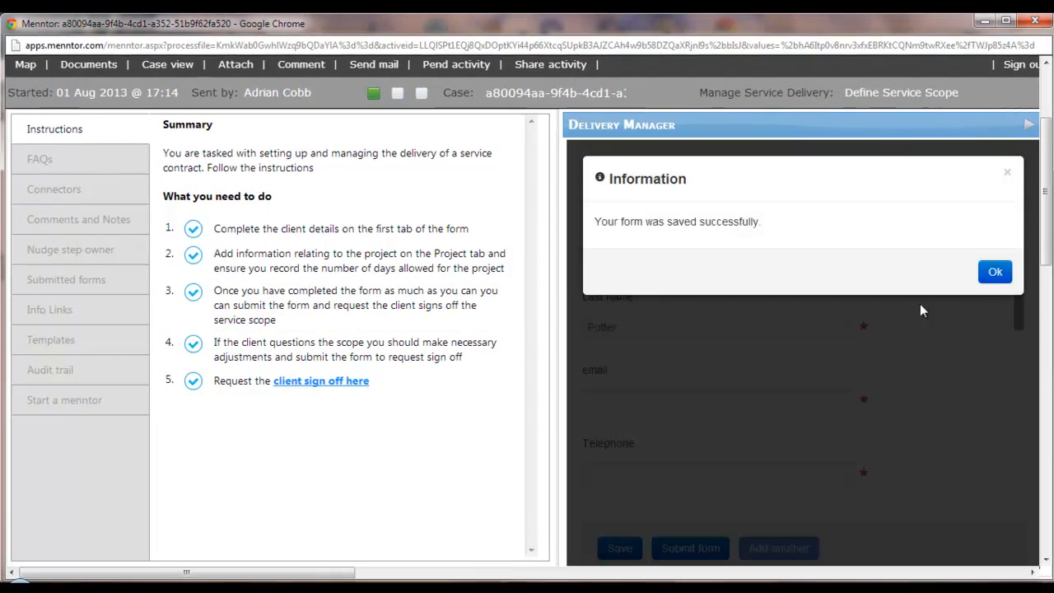
{"action": "left_click", "coordinate": [995, 272]}
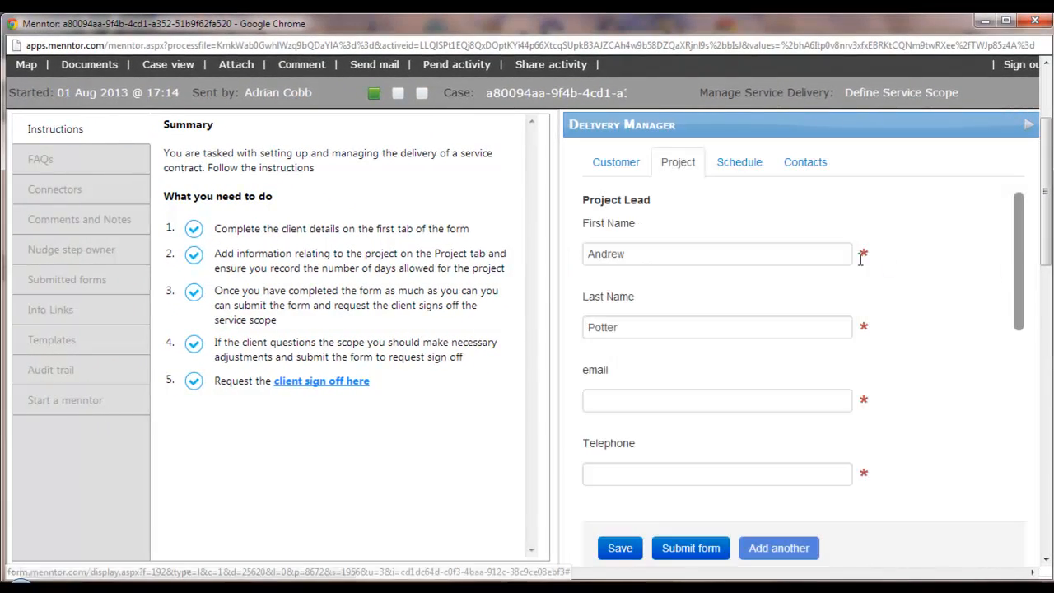
Step: Open the client sign-off request, then browse Instructions, template, link, form, Roles, document and Launch a menntor sections
{"action": "left_click", "coordinate": [294, 382]}
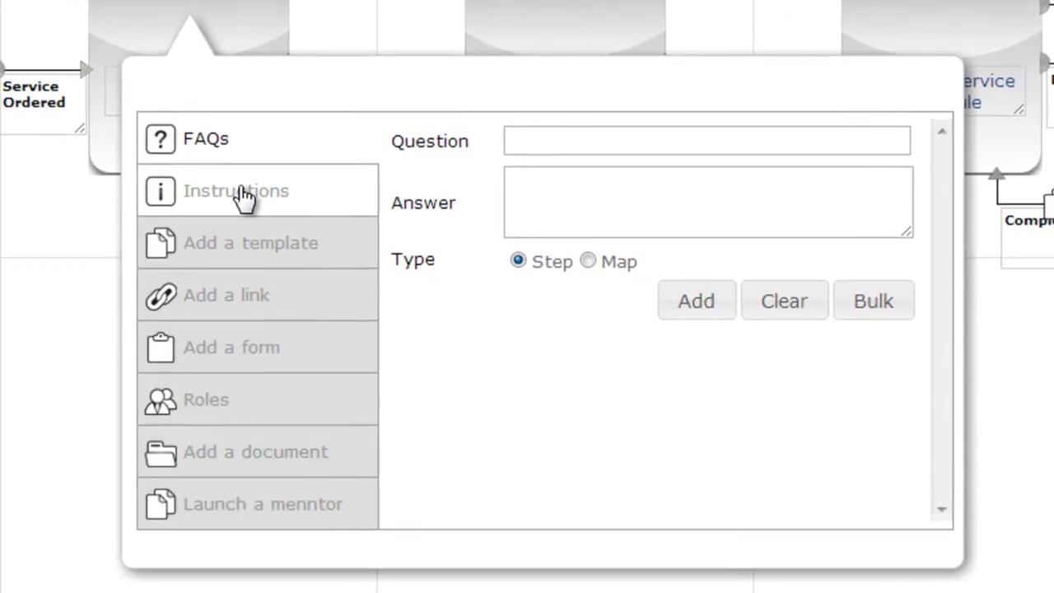
{"action": "left_click", "coordinate": [247, 196]}
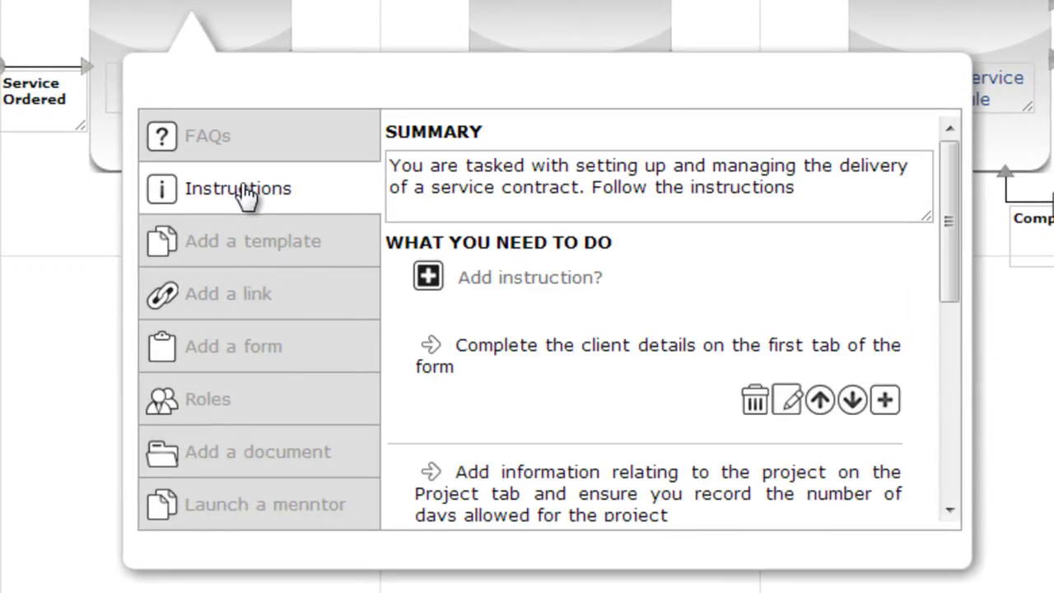
{"action": "left_click", "coordinate": [244, 242]}
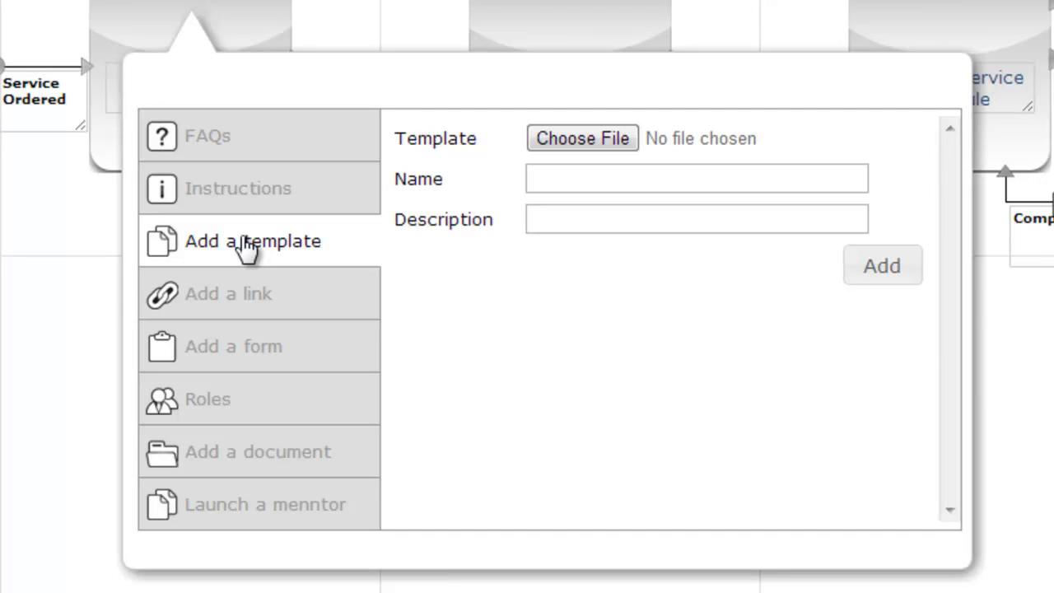
{"action": "left_click", "coordinate": [240, 295]}
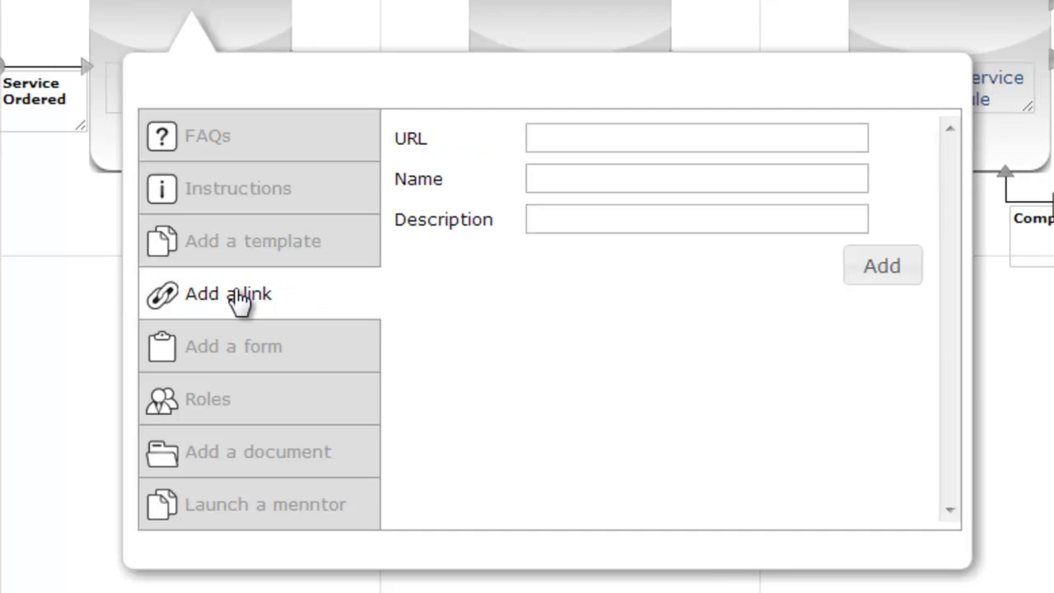
{"action": "left_click", "coordinate": [240, 356]}
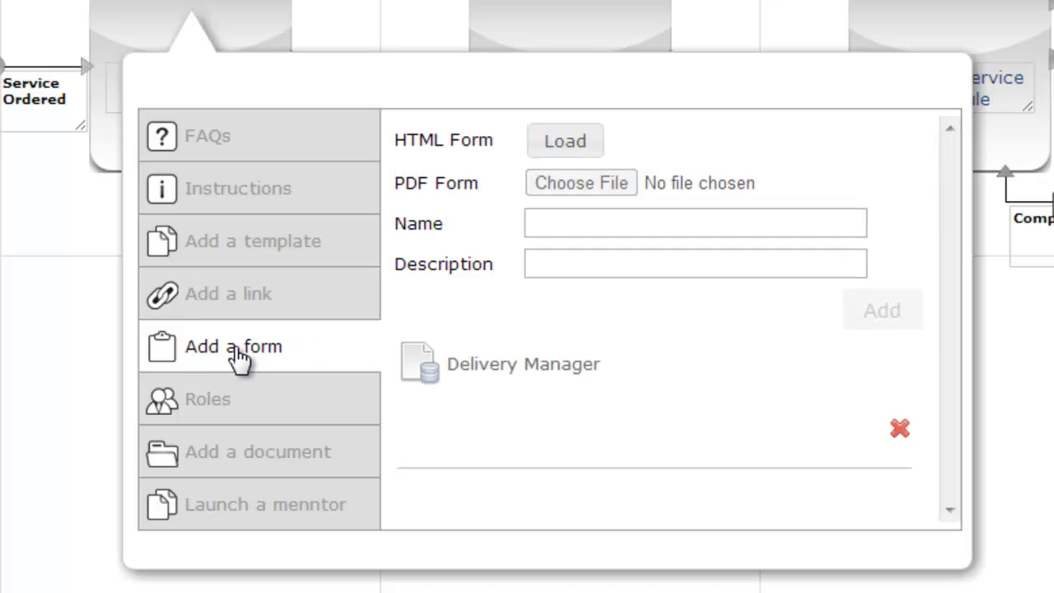
{"action": "left_click", "coordinate": [237, 407]}
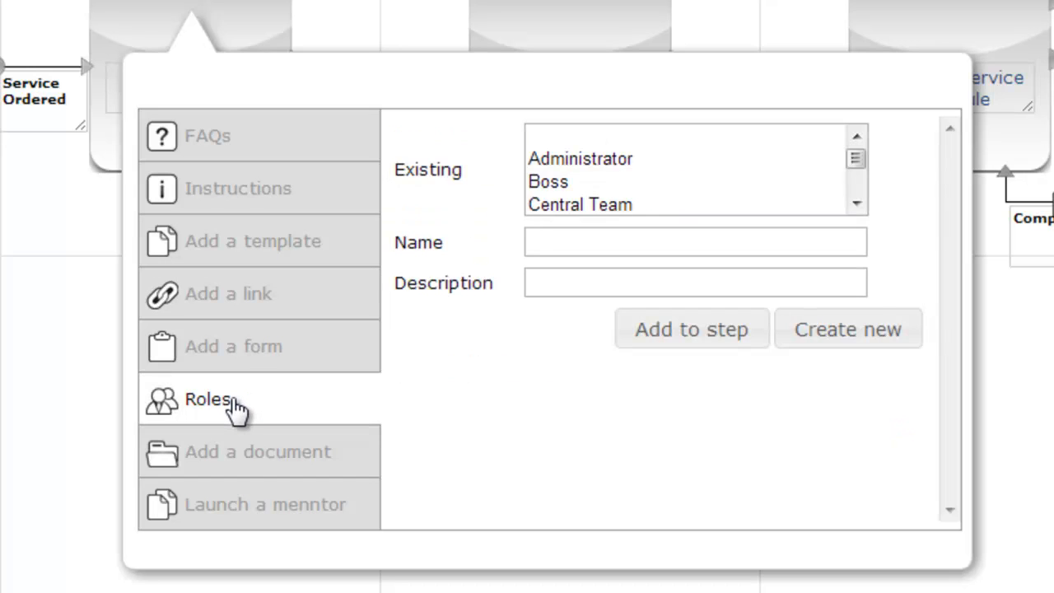
{"action": "left_click", "coordinate": [227, 466]}
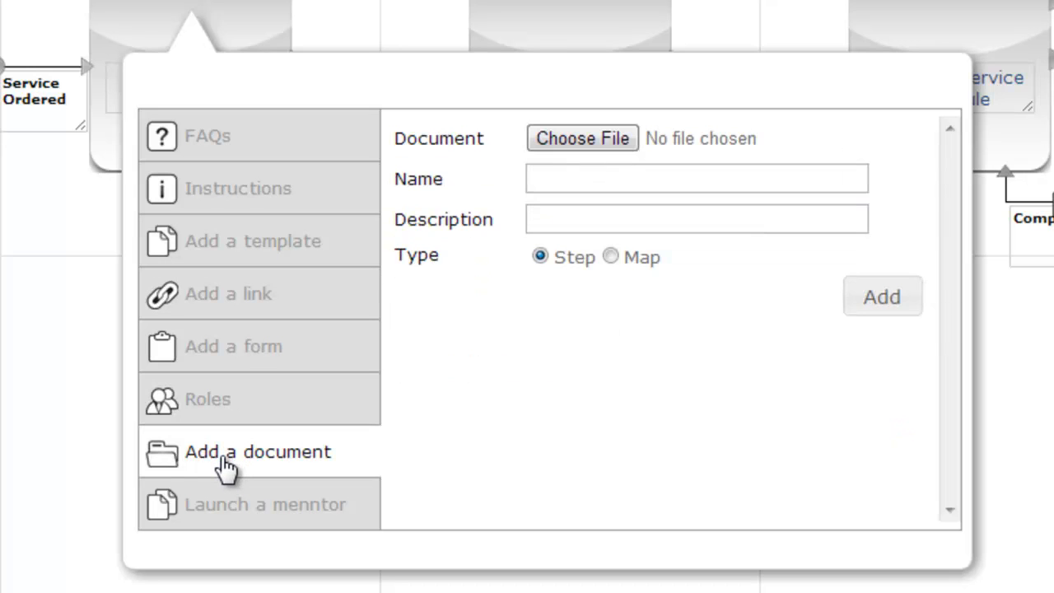
{"action": "left_click", "coordinate": [214, 511]}
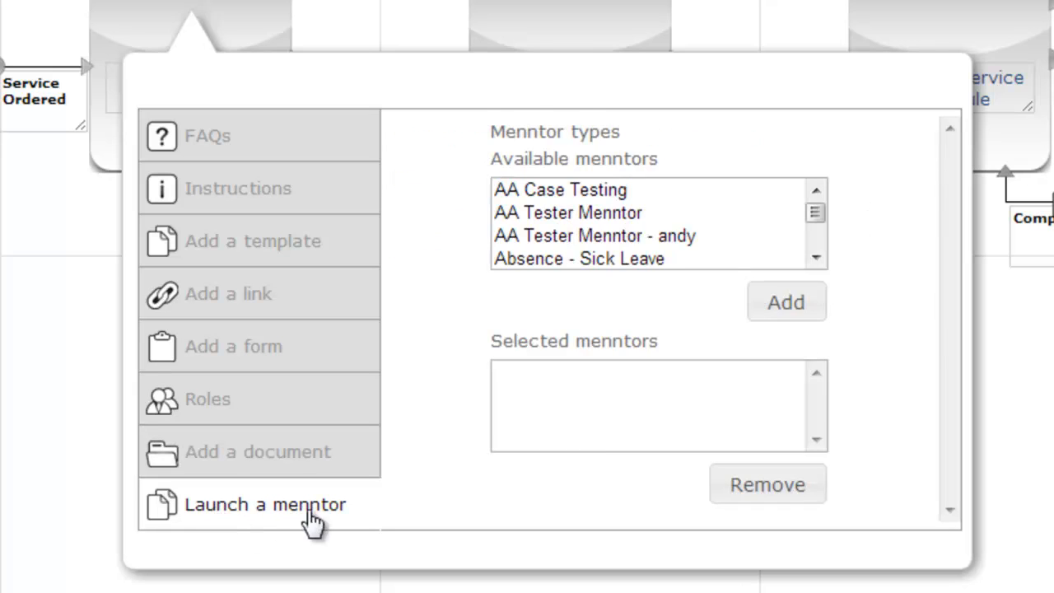